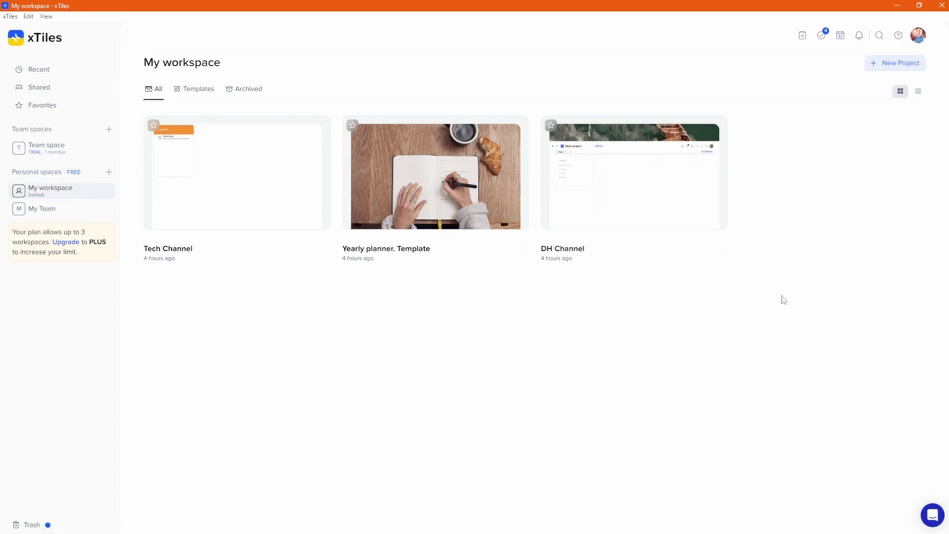
Step: View the Recent, Shared and Favorites project lists
left_click(36, 71)
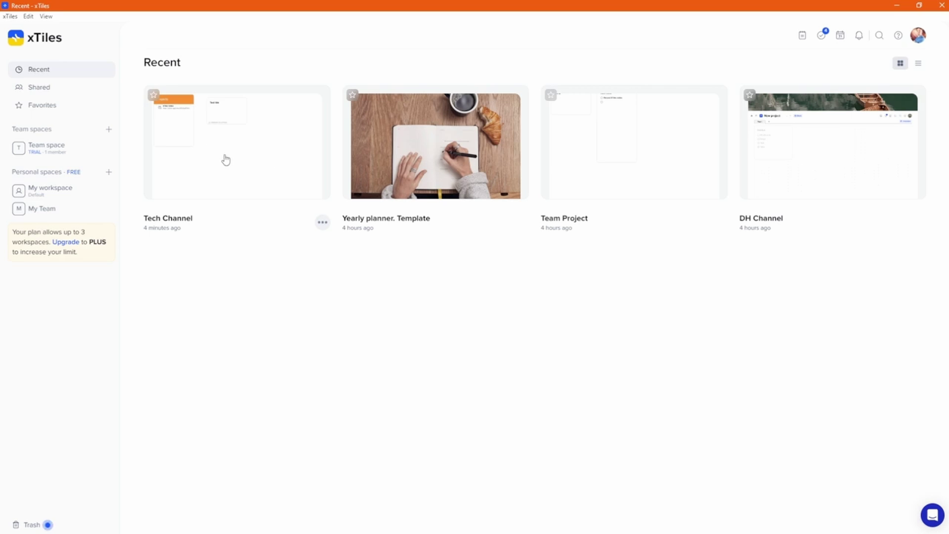
left_click(94, 87)
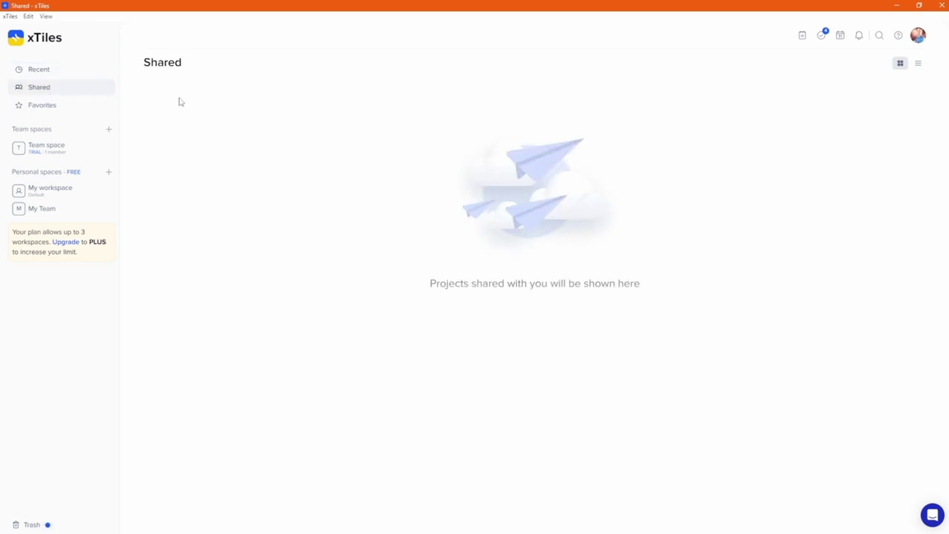
left_click(44, 109)
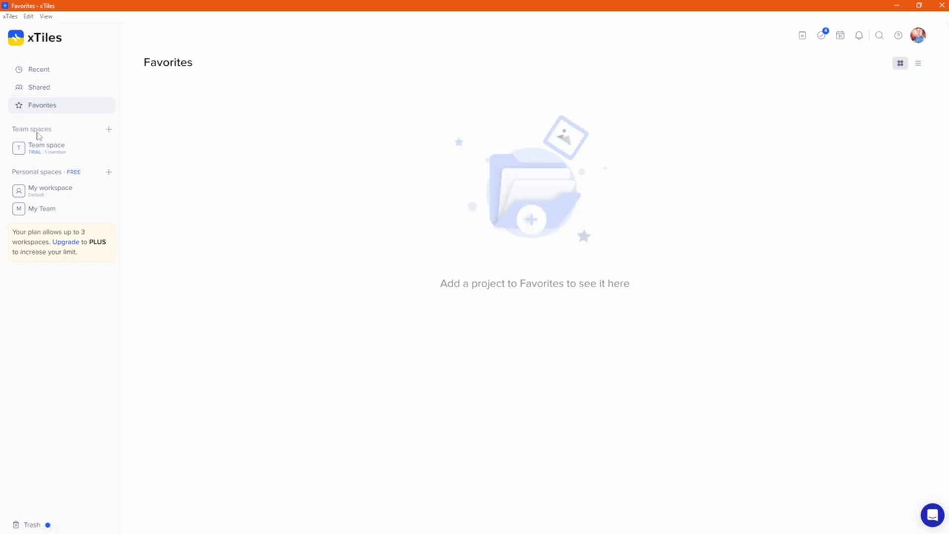
Step: Open Team Project from the Team space to view its tiles and return to the space's project list
left_click(69, 145)
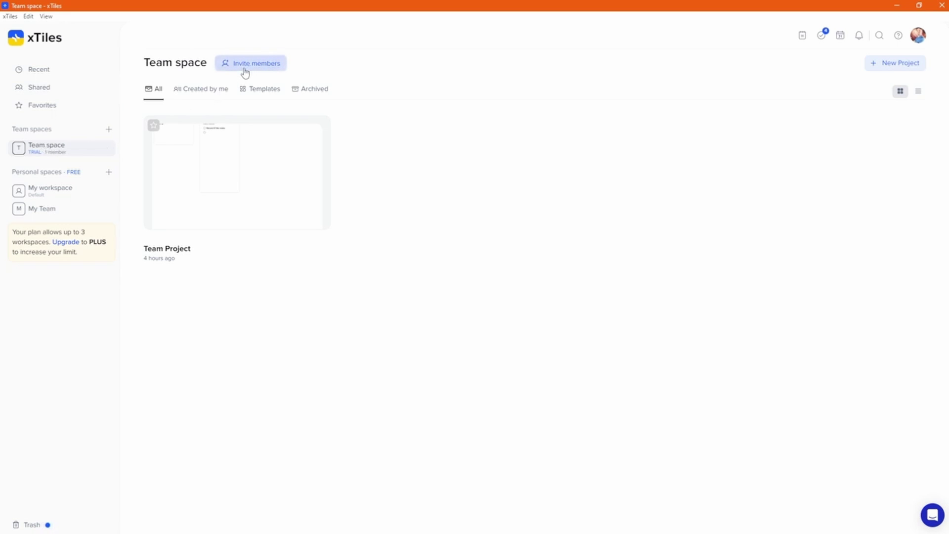
left_click(216, 184)
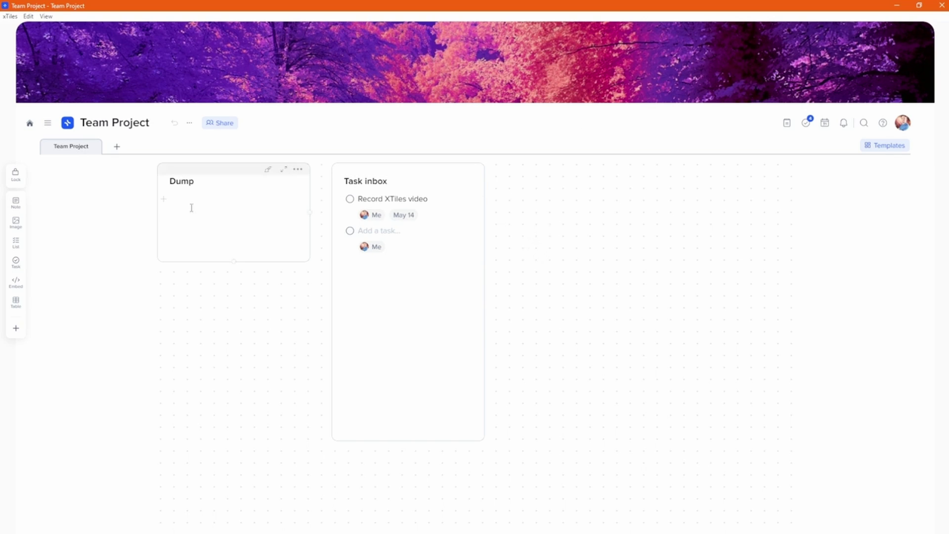
left_click(29, 124)
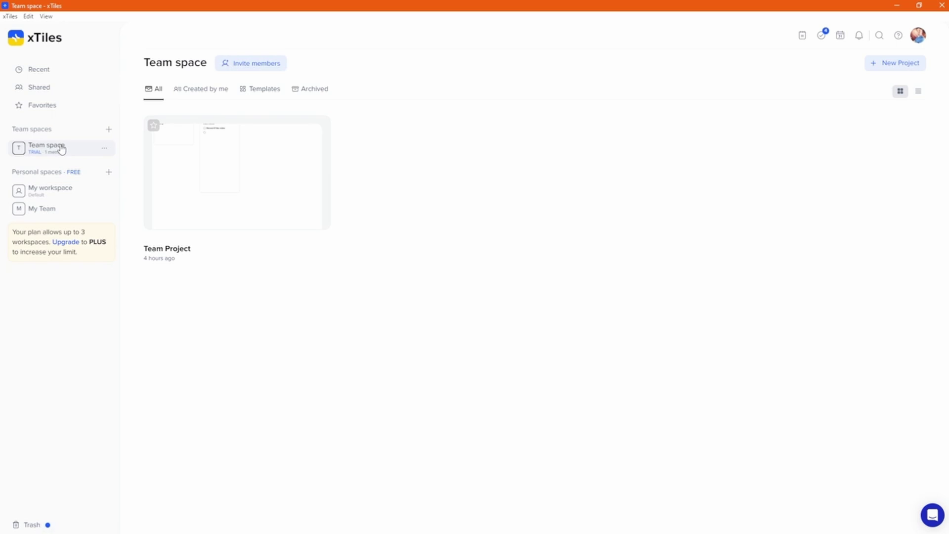
Step: View the Templates and Archived sections of My workspace and return to all its projects
left_click(55, 189)
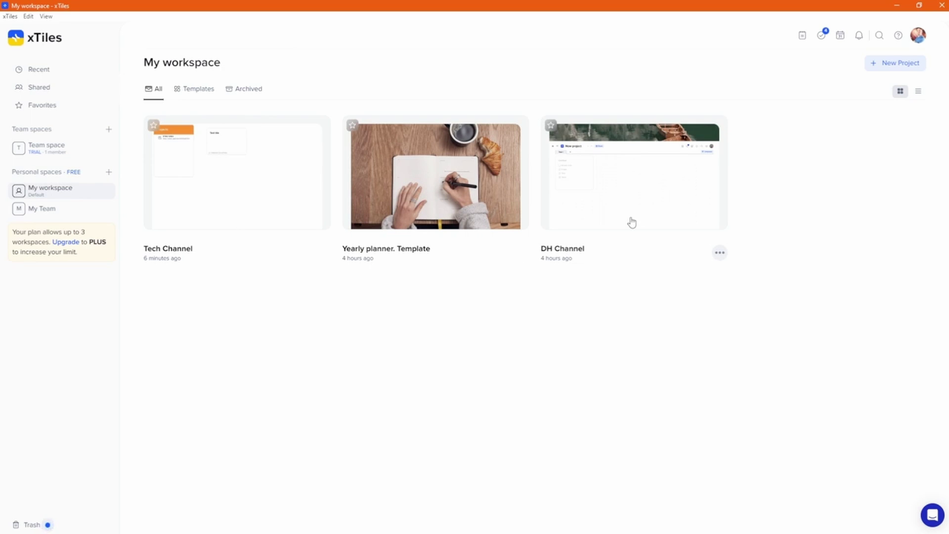
left_click(199, 92)
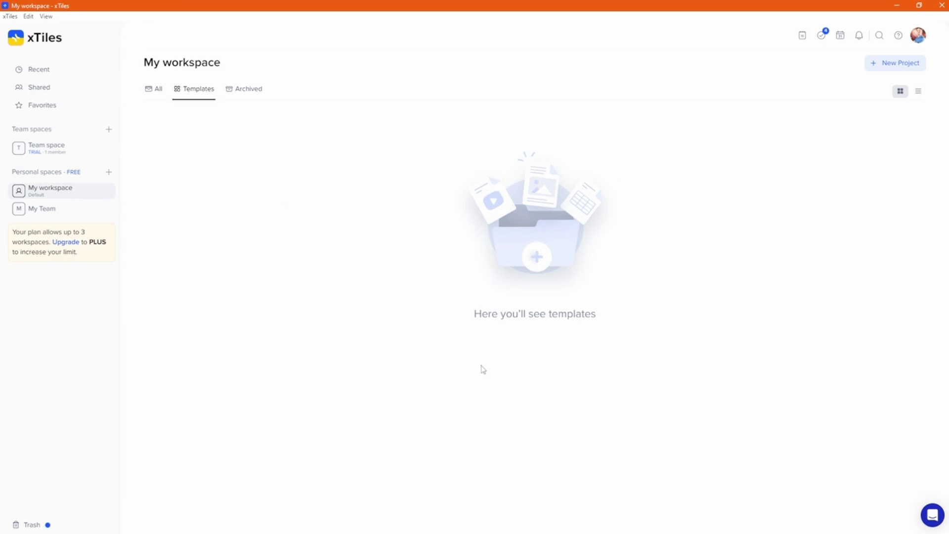
left_click(245, 93)
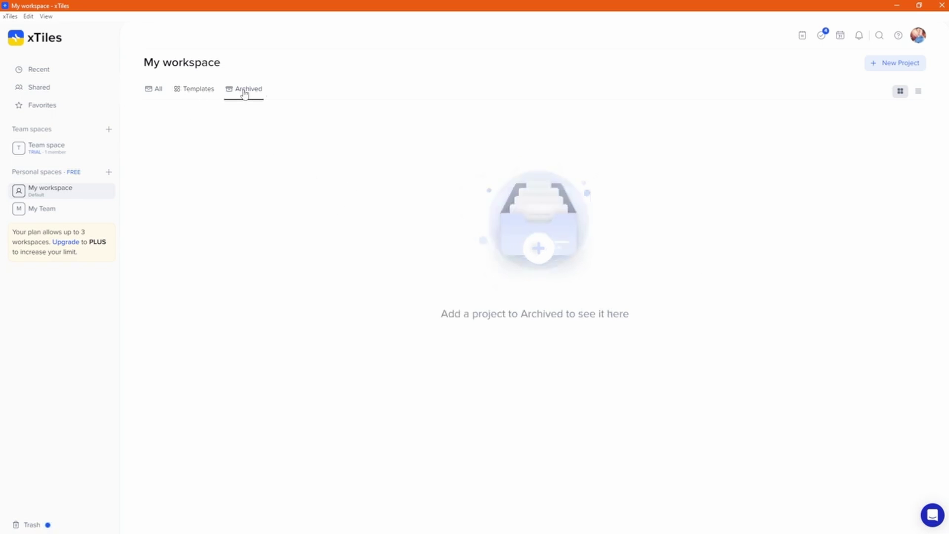
left_click(156, 97)
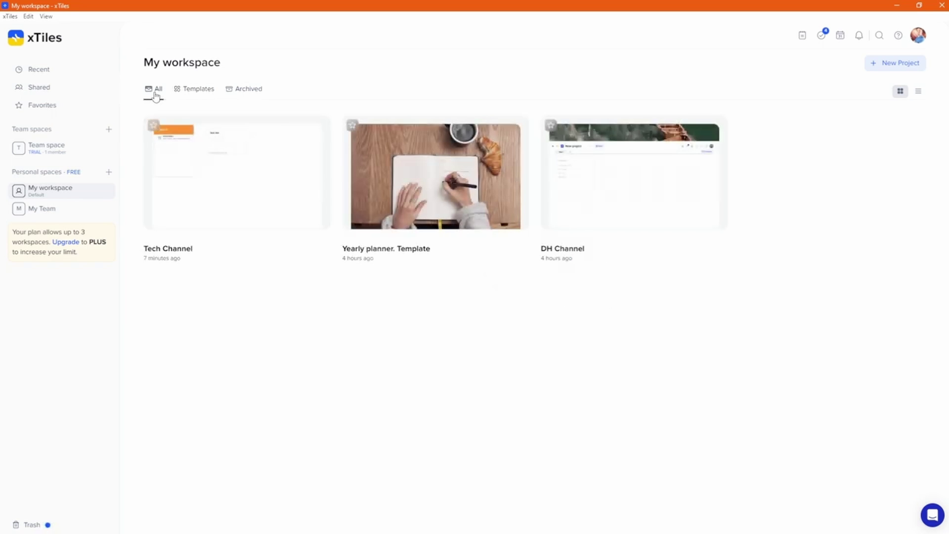
Step: Browse the template gallery's Brainstorming and Task management categories and review the options for creating a new project
left_click(894, 68)
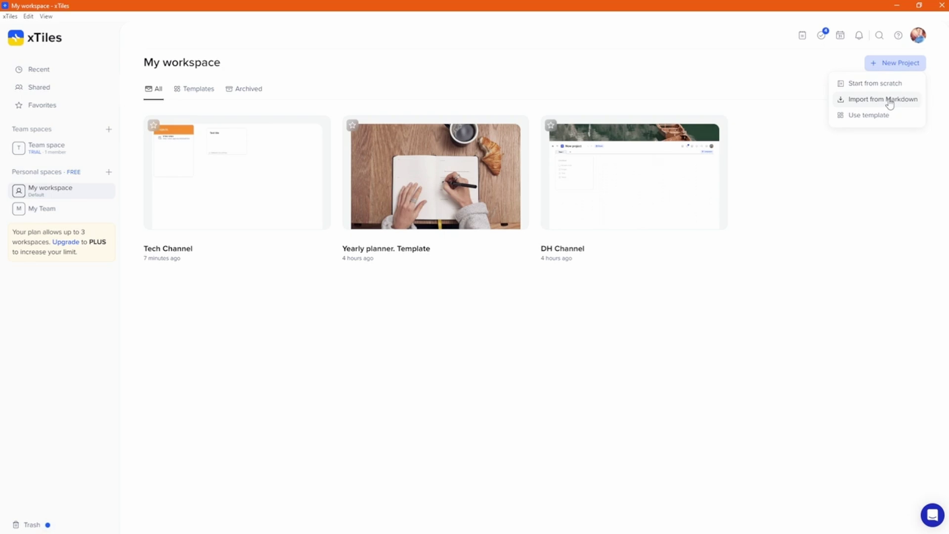
left_click(859, 119)
scroll(846, 224, "down", 5)
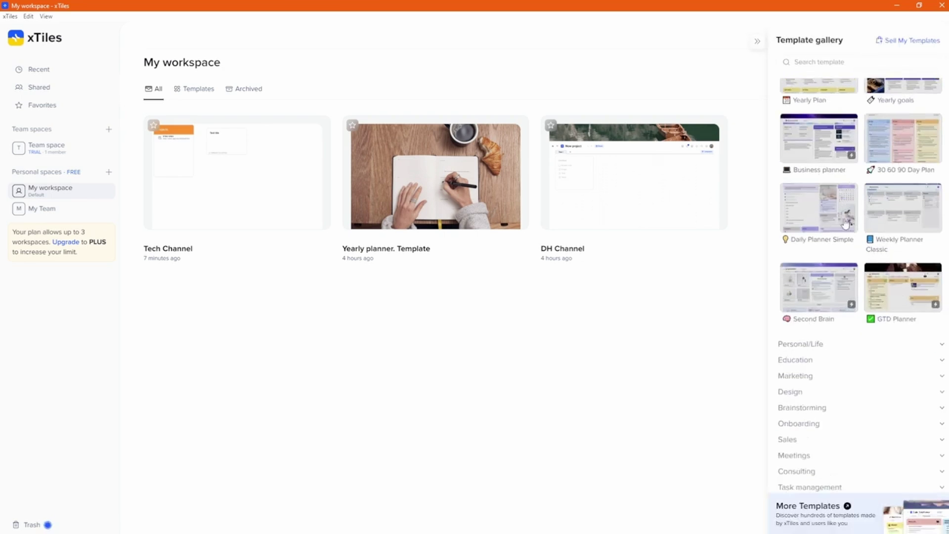
left_click(811, 389)
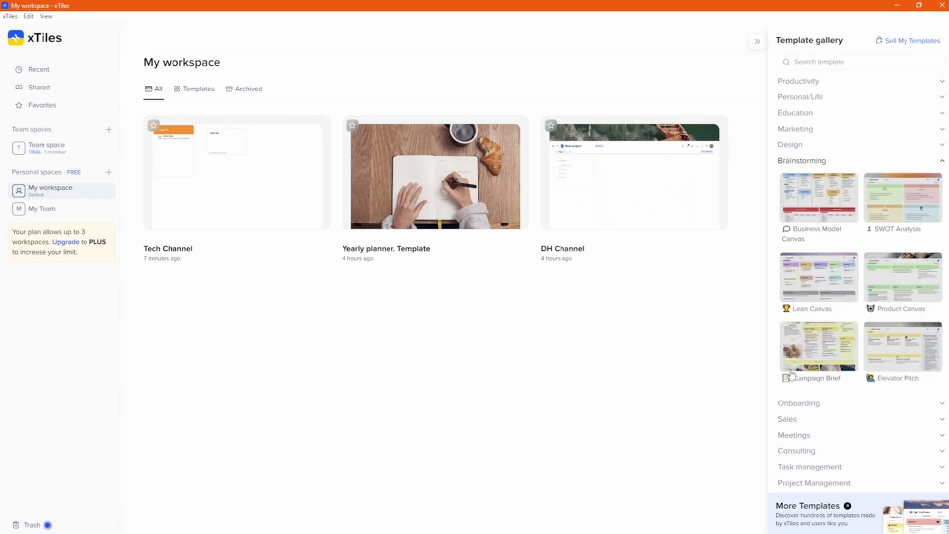
left_click(806, 403)
left_click(798, 387)
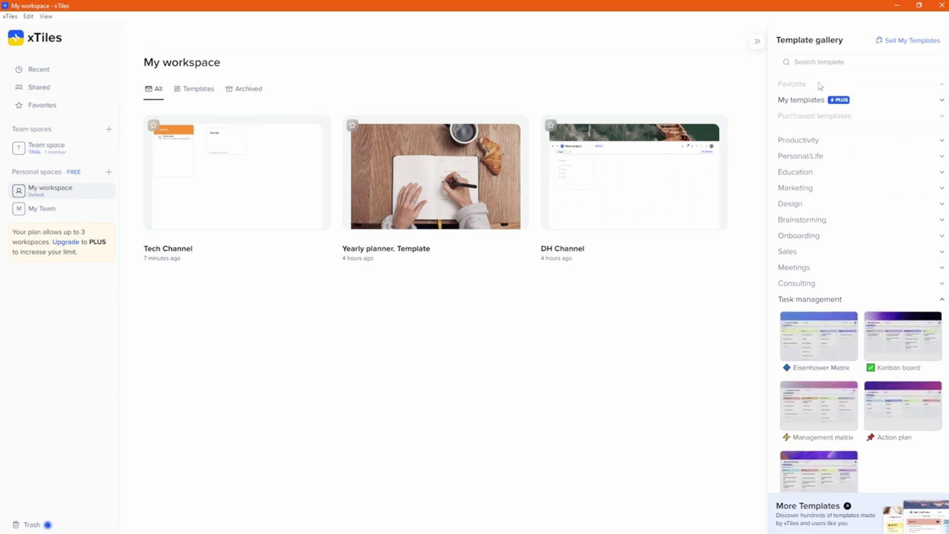
left_click(894, 63)
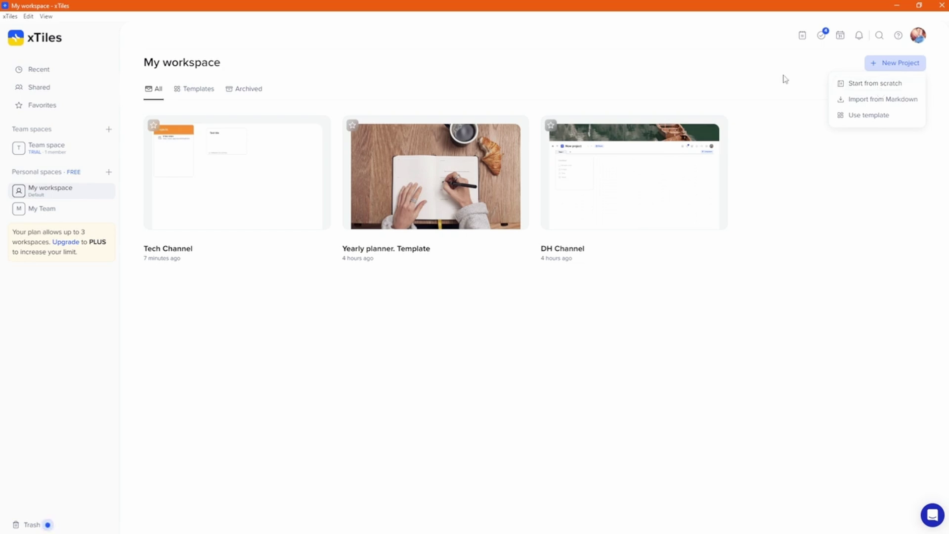
left_click(784, 79)
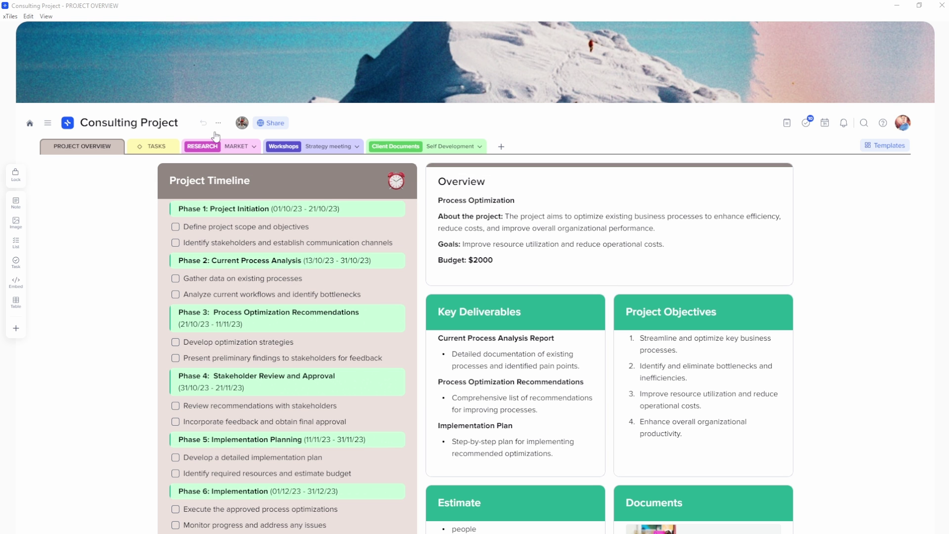
Step: Examine the timeline, deliverables, objectives, estimate and documents tiles on the Consulting Project overview page
scroll(132, 268, "down", 2)
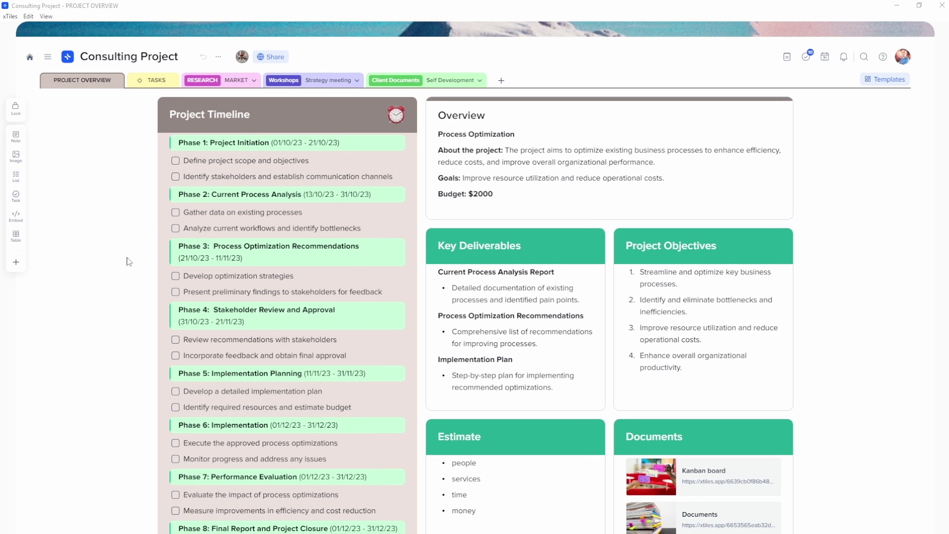
scroll(128, 261, "down", 1)
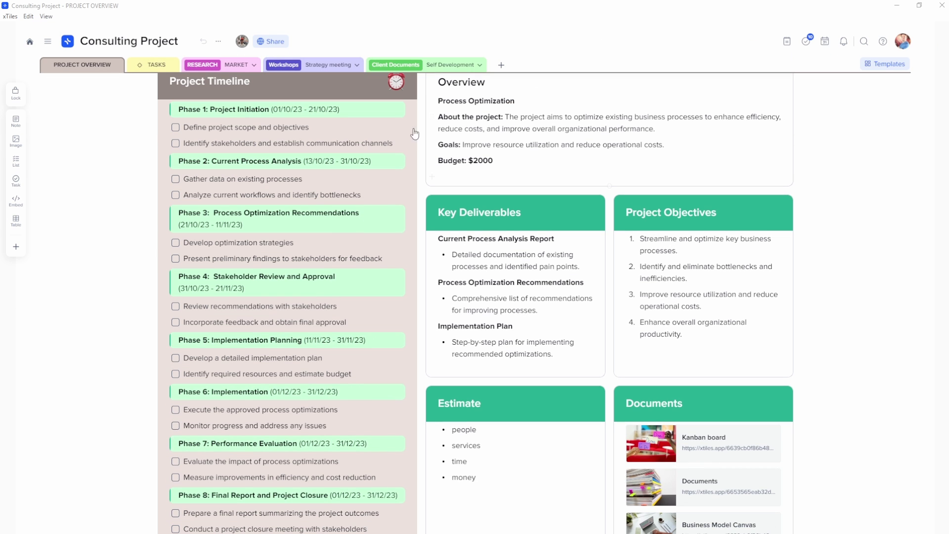
scroll(494, 199, "down", 1)
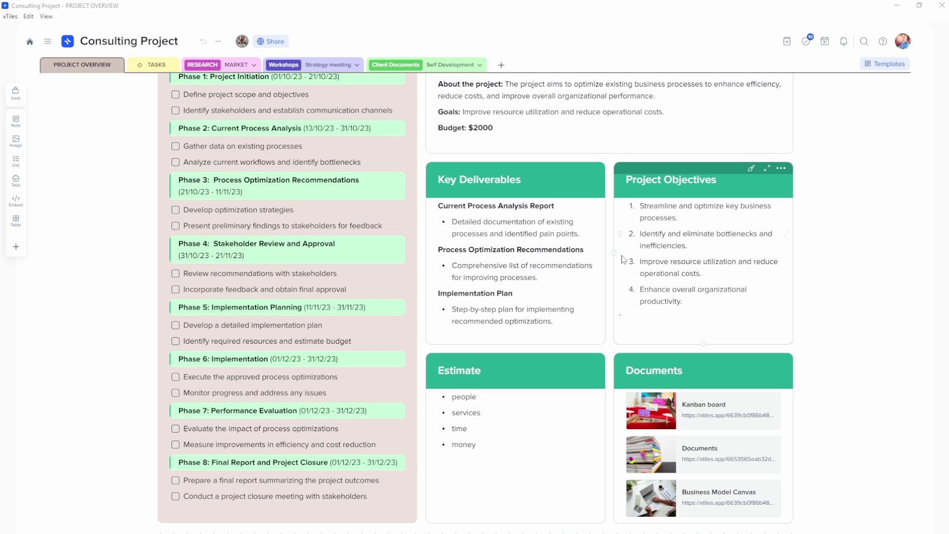
scroll(522, 328, "up", 4)
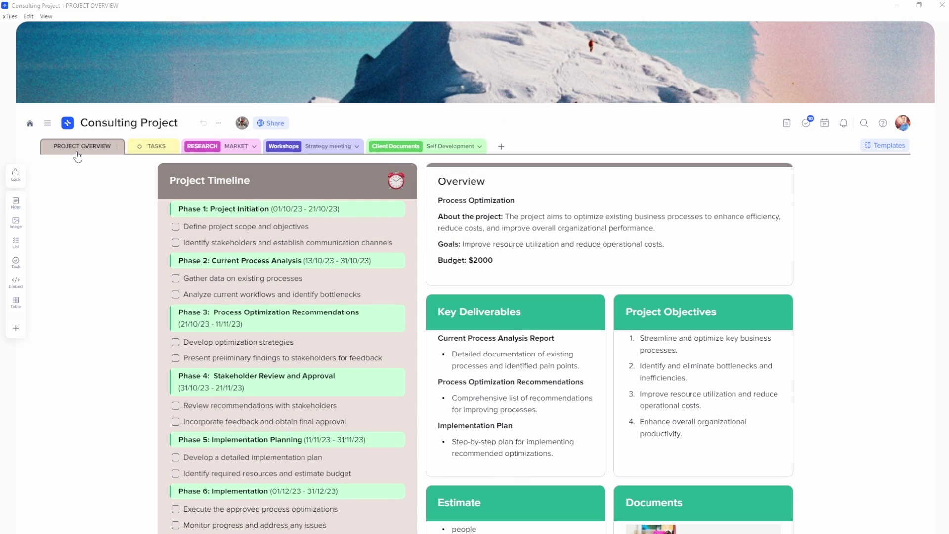
Step: View the Consulting Project's TASKS page and look through its tasks grouped by status
left_click(143, 148)
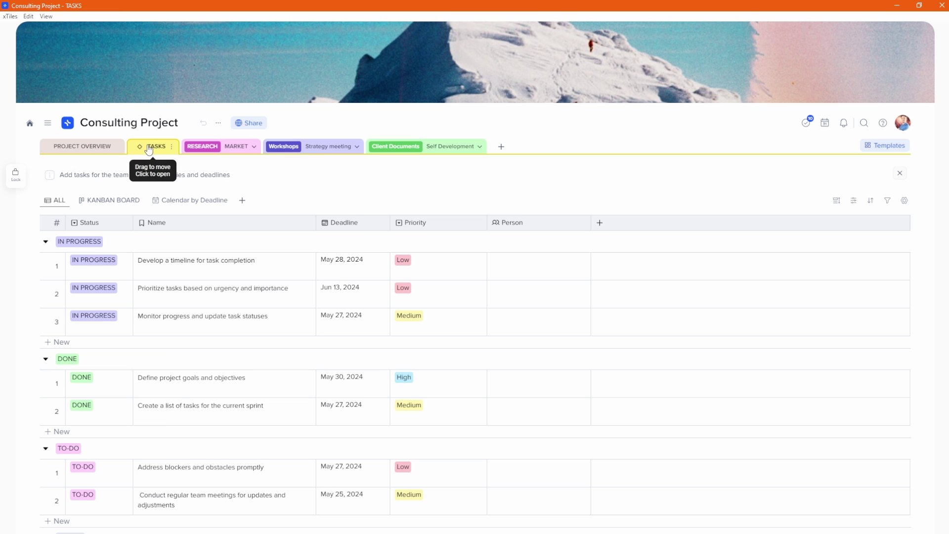
scroll(303, 299, "down", 2)
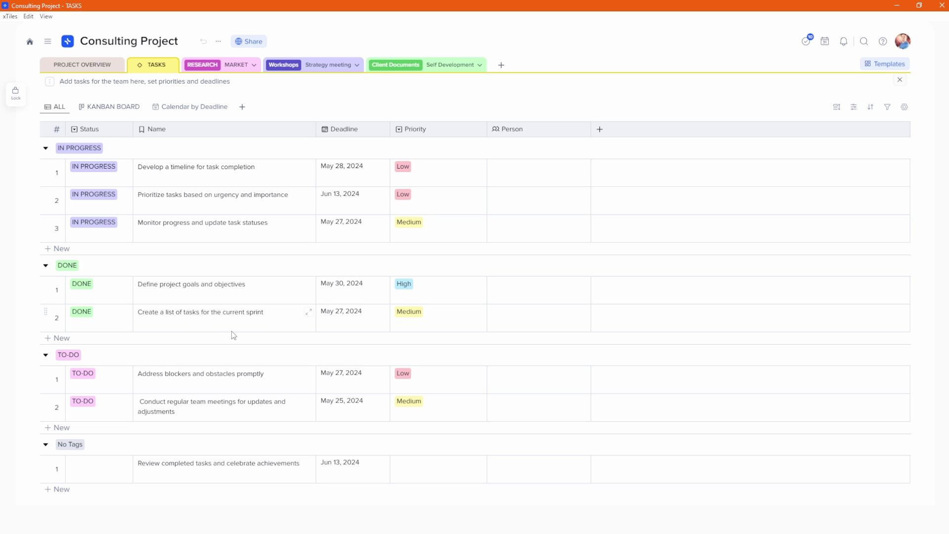
scroll(227, 324, "up", 2)
Step: Open the MARKET page in the RESEARCH group and view the group's page list
left_click(254, 146)
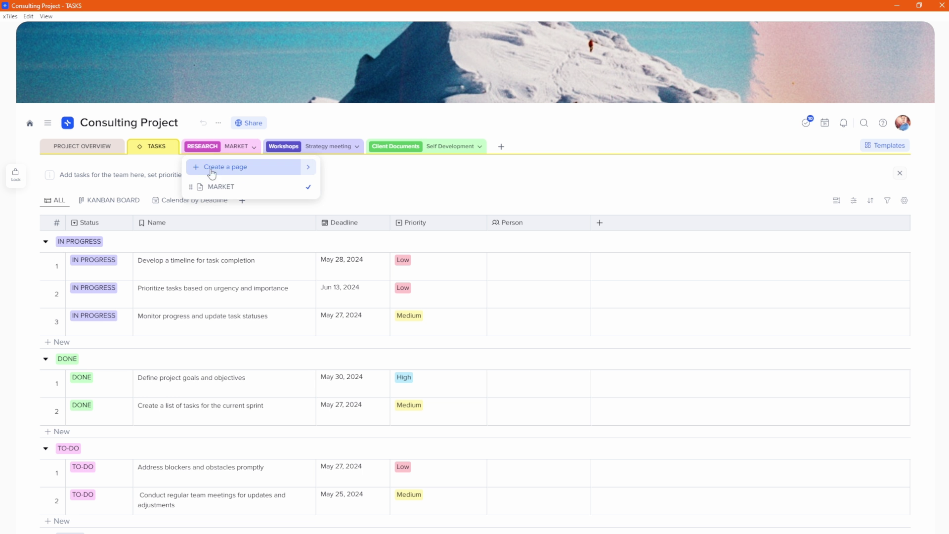
left_click(226, 186)
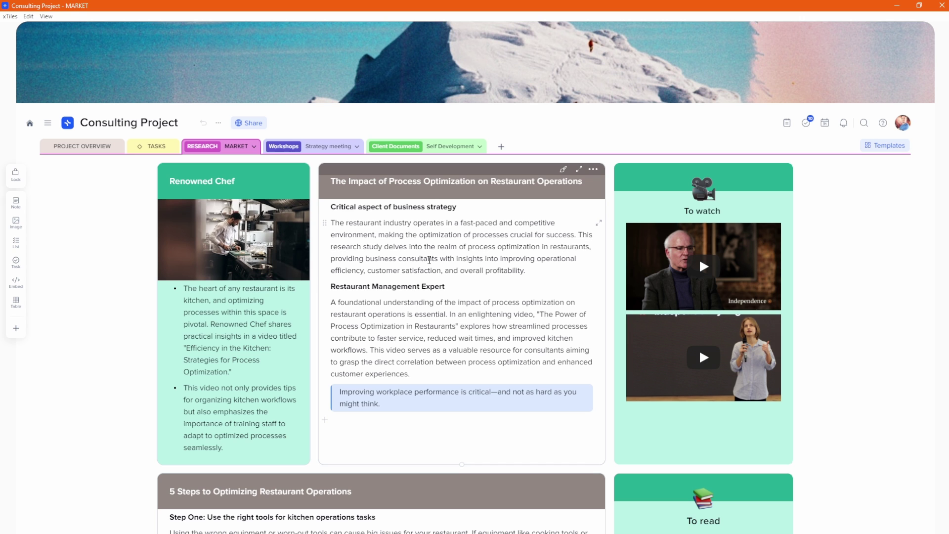
left_click(252, 148)
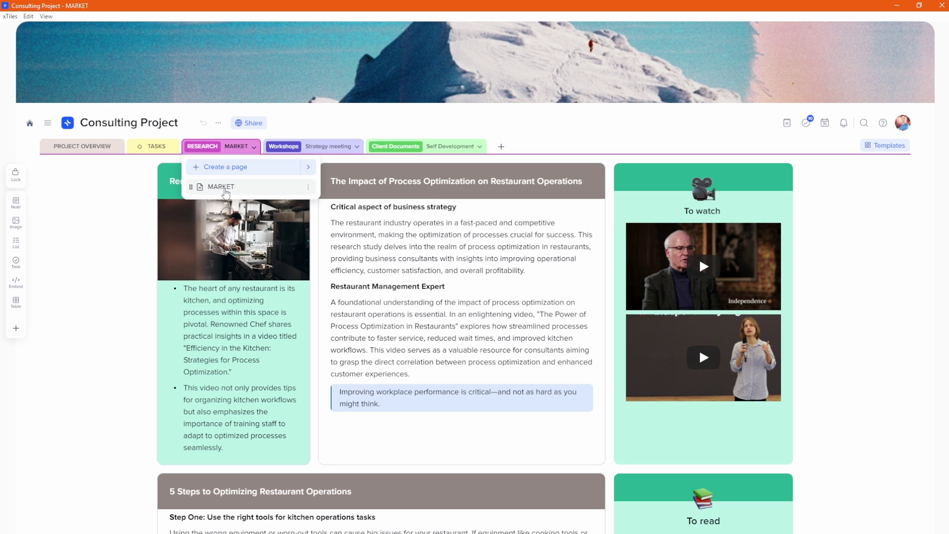
left_click(226, 192)
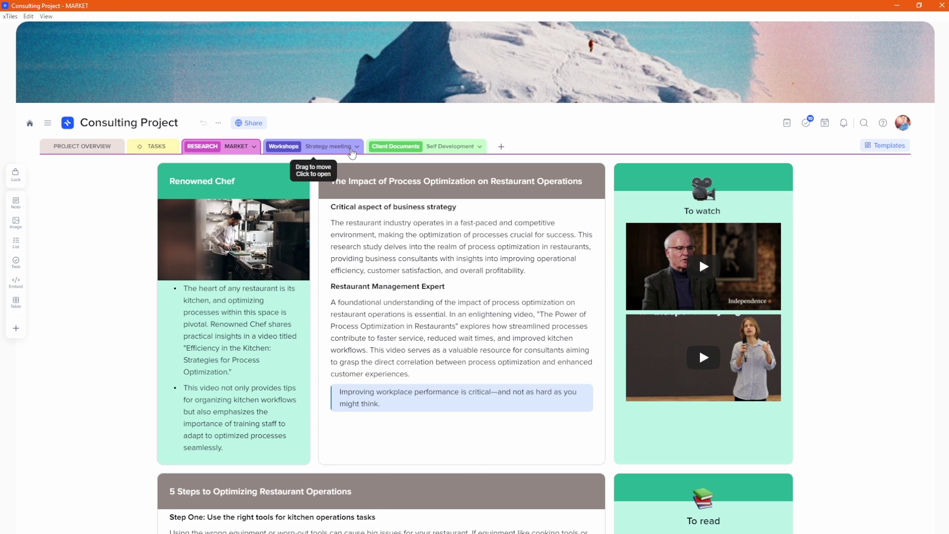
Step: View the Strategy meeting page and the page list of the Workshops group, and go back to the project overview
left_click(352, 151)
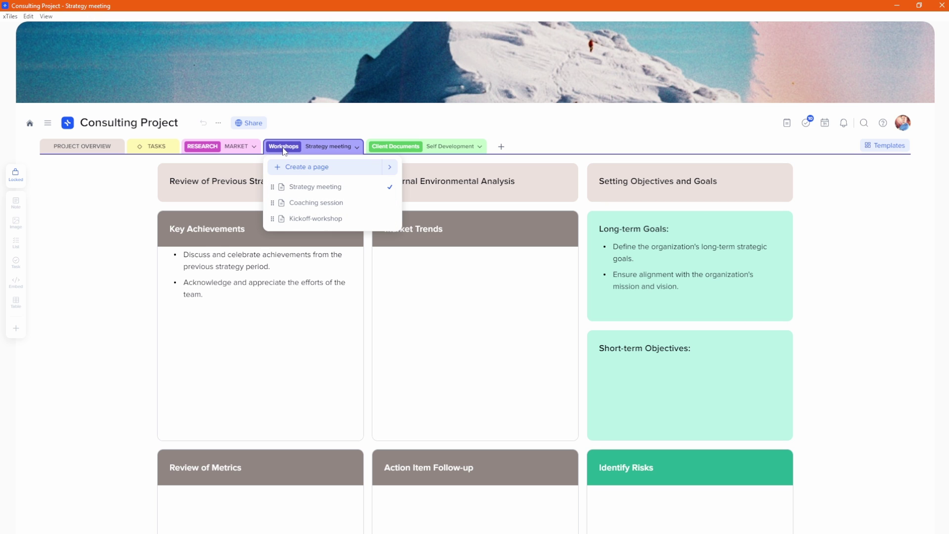
mouse_move(402, 150)
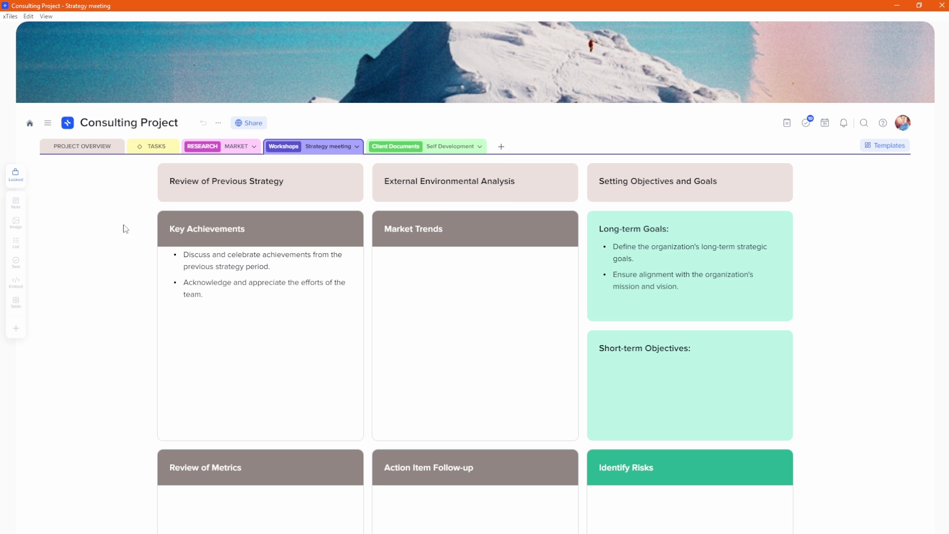
left_click(90, 144)
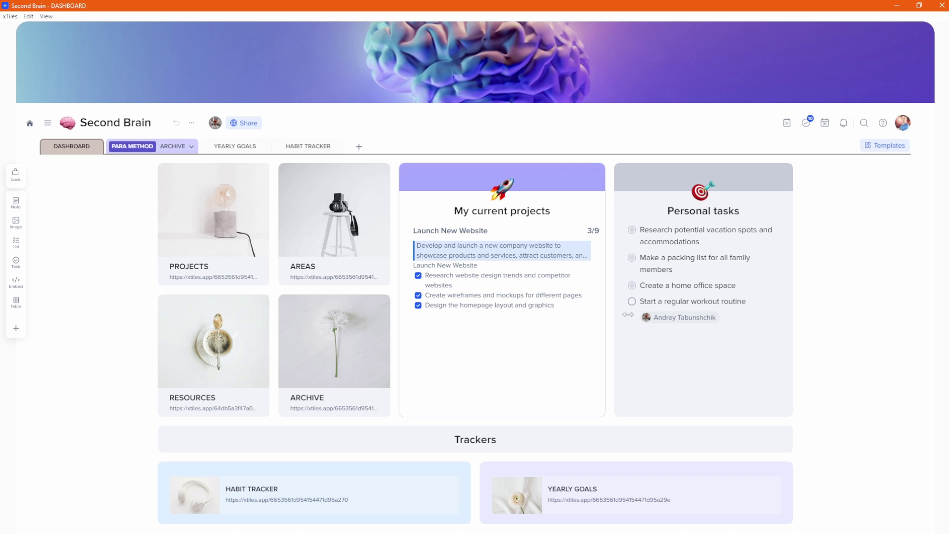
Step: Look over the Second Brain dashboard, open its PROJECTS board and view the PARA METHOD page list
scroll(445, 308, "down", 3)
scroll(444, 306, "up", 2)
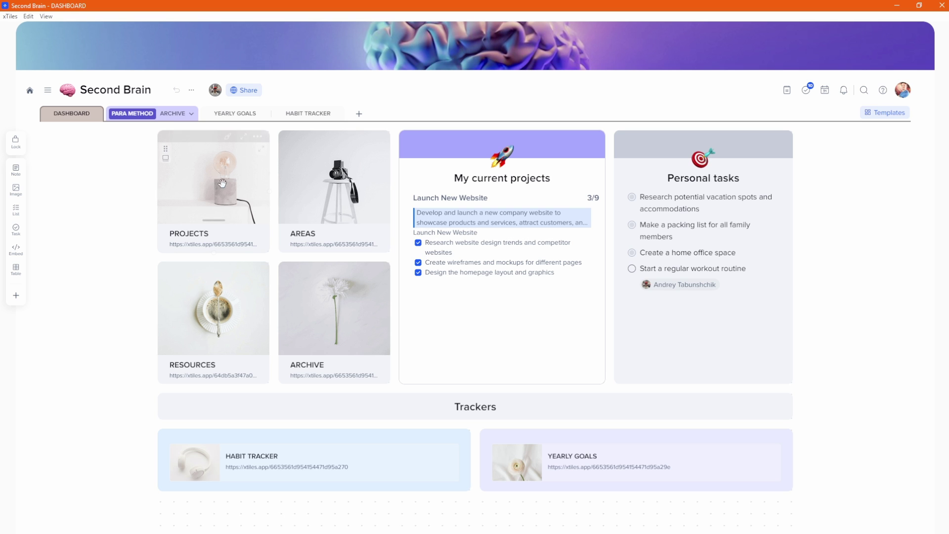
left_click(194, 237)
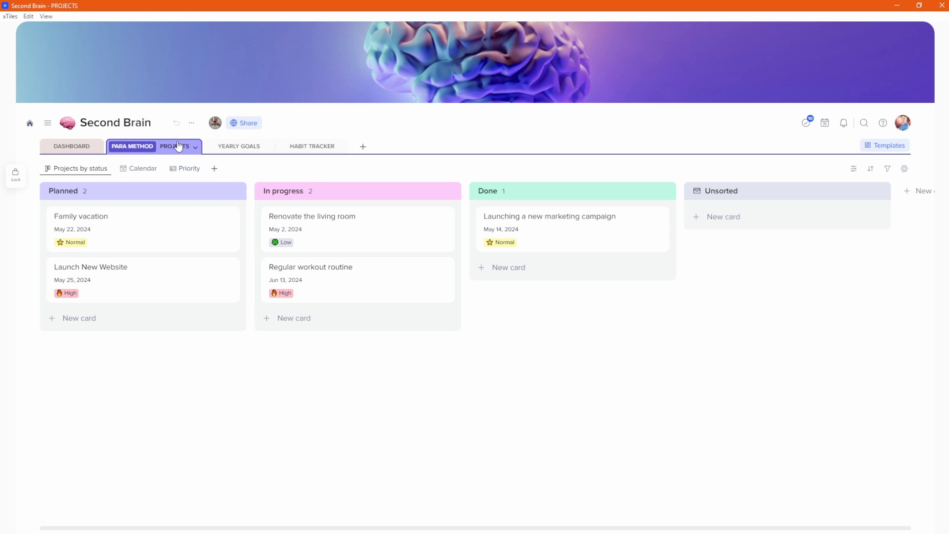
left_click(195, 149)
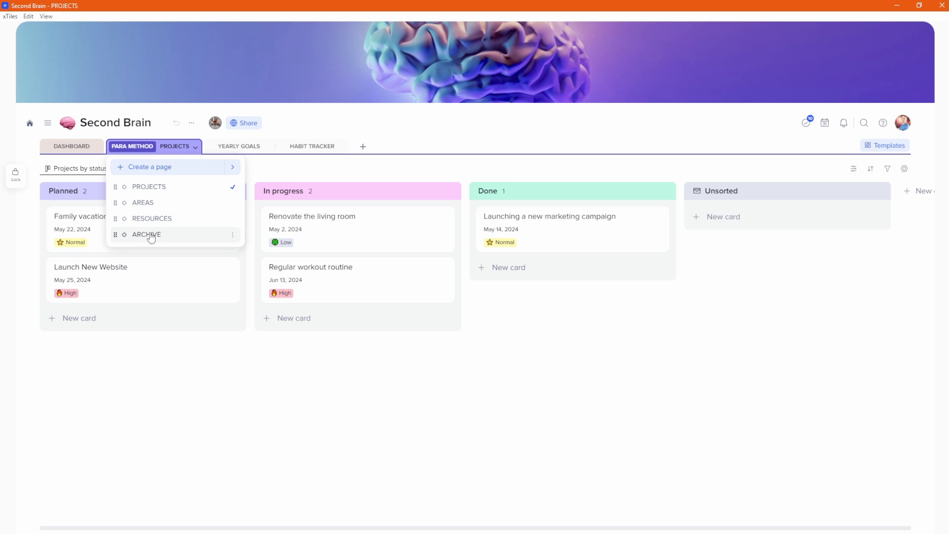
left_click(163, 365)
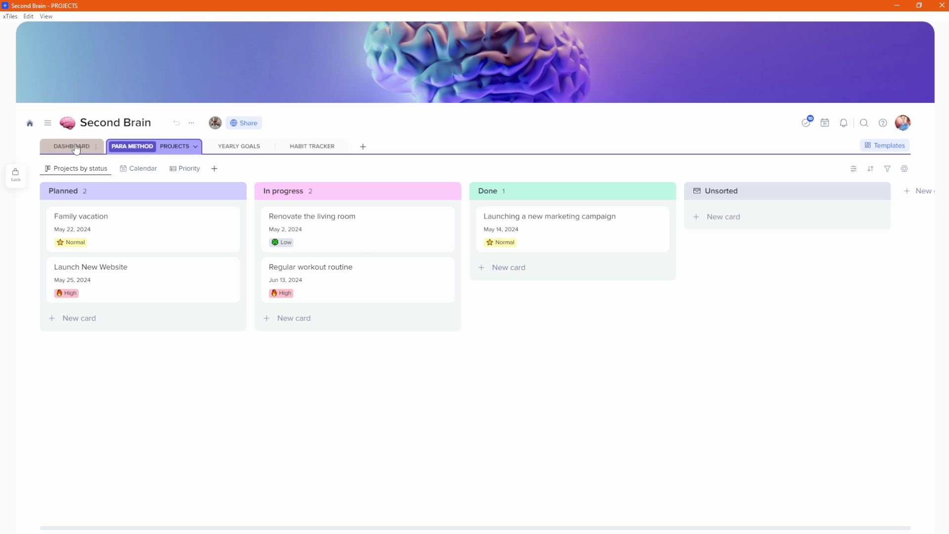
Step: Return to the Second Brain dashboard and open the AREAS page from its tile
left_click(75, 148)
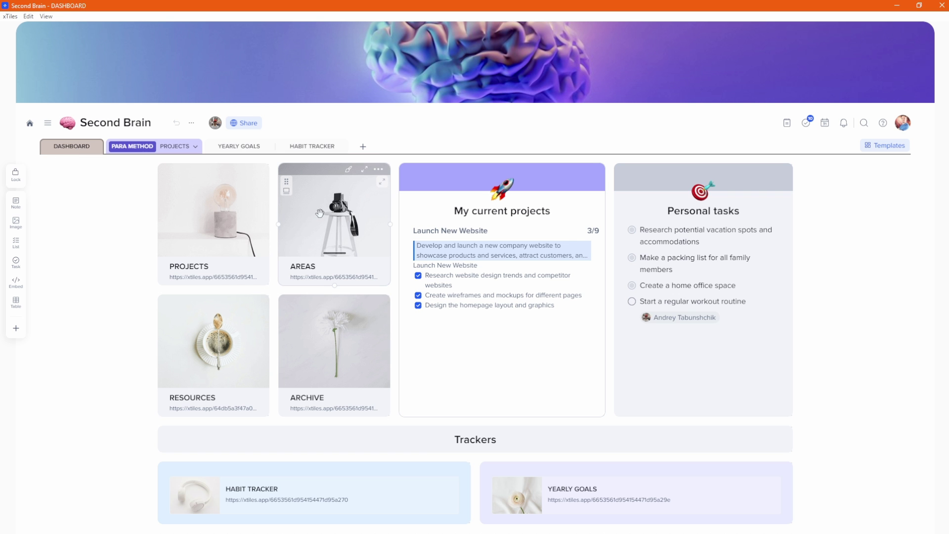
left_click(318, 280)
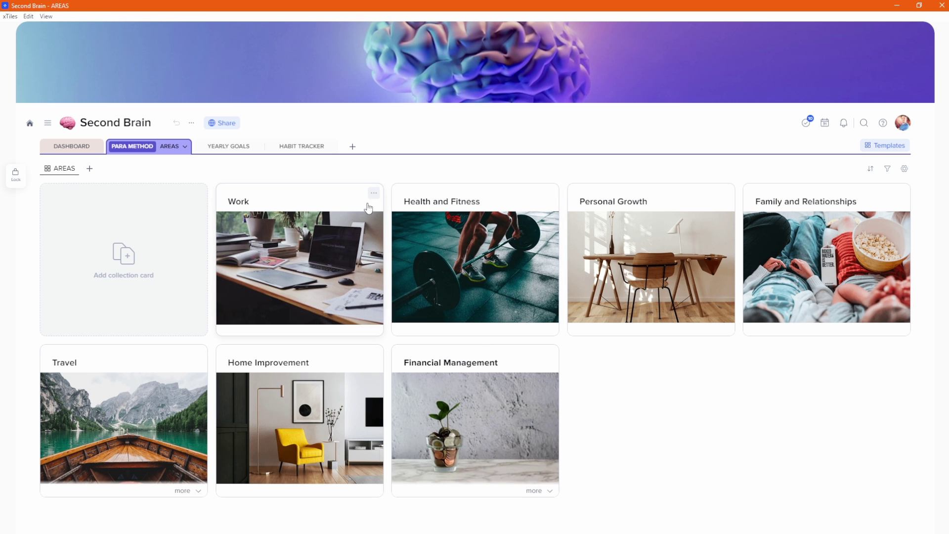
Step: Open the Work card on the AREAS page and look over its linked resources and image
left_click(344, 209)
scroll(465, 254, "down", 1)
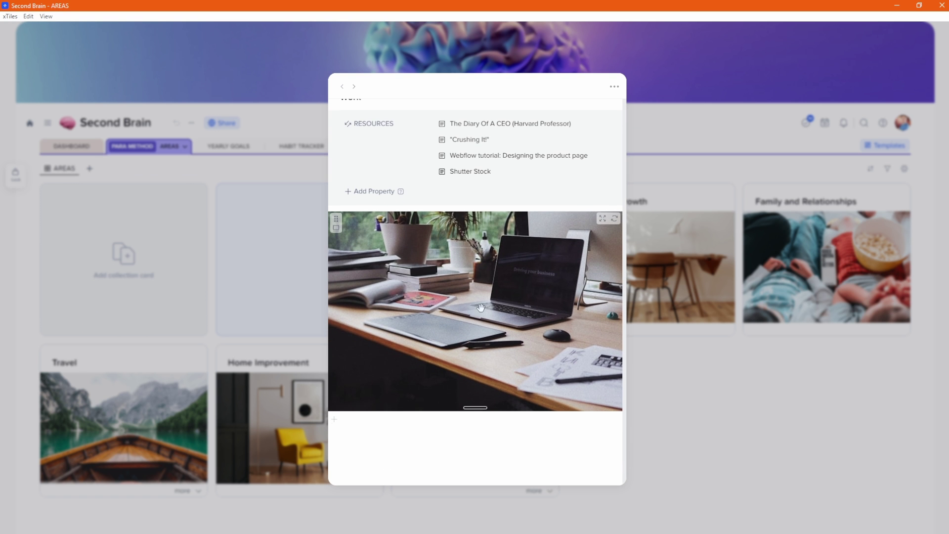
scroll(465, 254, "up", 1)
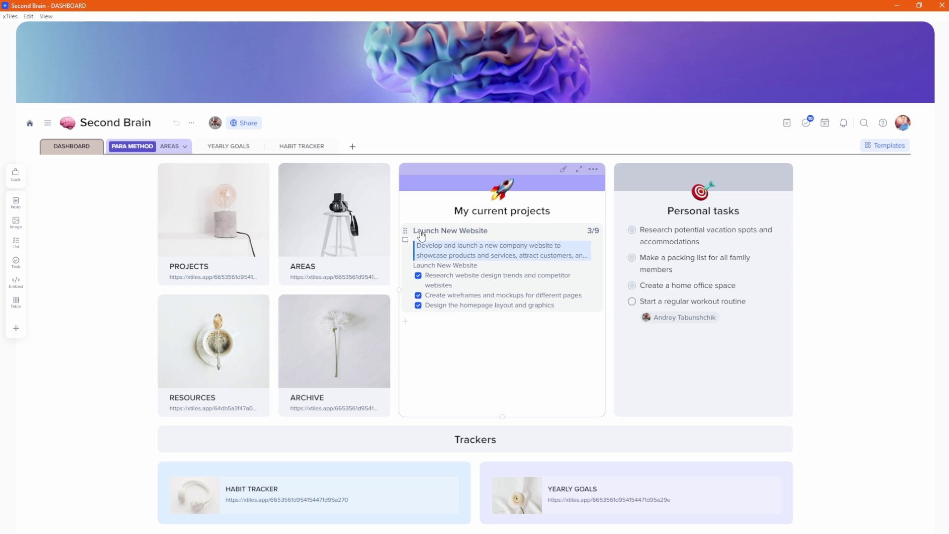
Step: Open the Launch New Website card from My current projects and follow its backlink to the dashboard
left_click(476, 239)
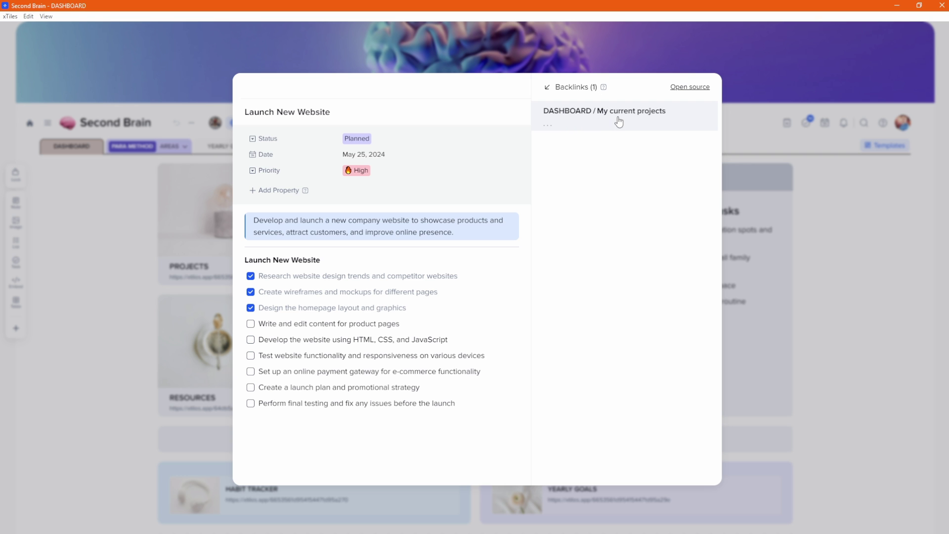
left_click(560, 127)
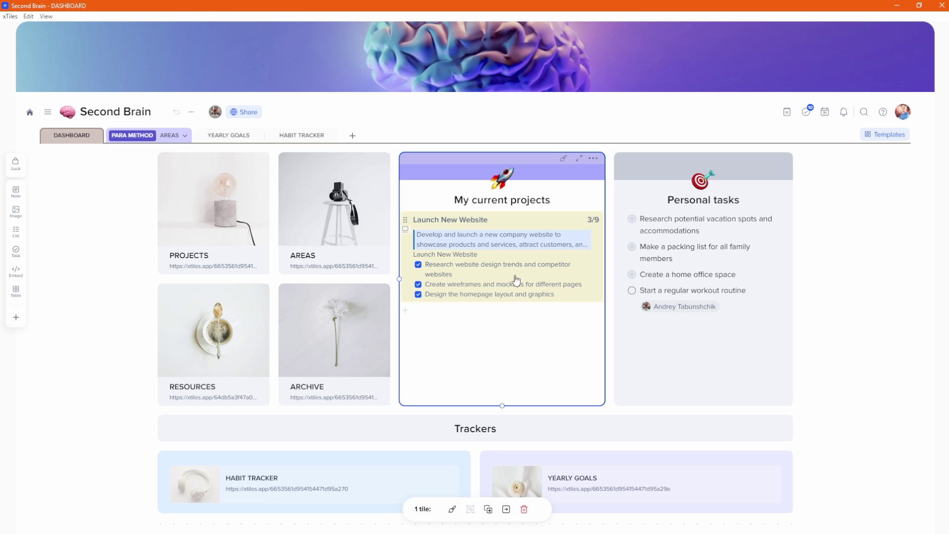
Step: Open the PROJECTS board from its dashboard tile, view the Launch New Website card's details and close it
left_click(212, 222)
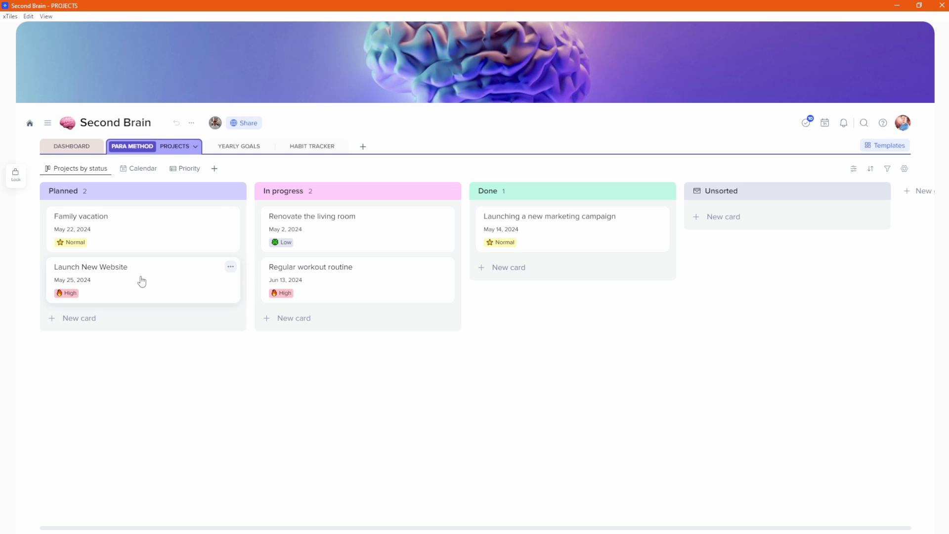
left_click(117, 280)
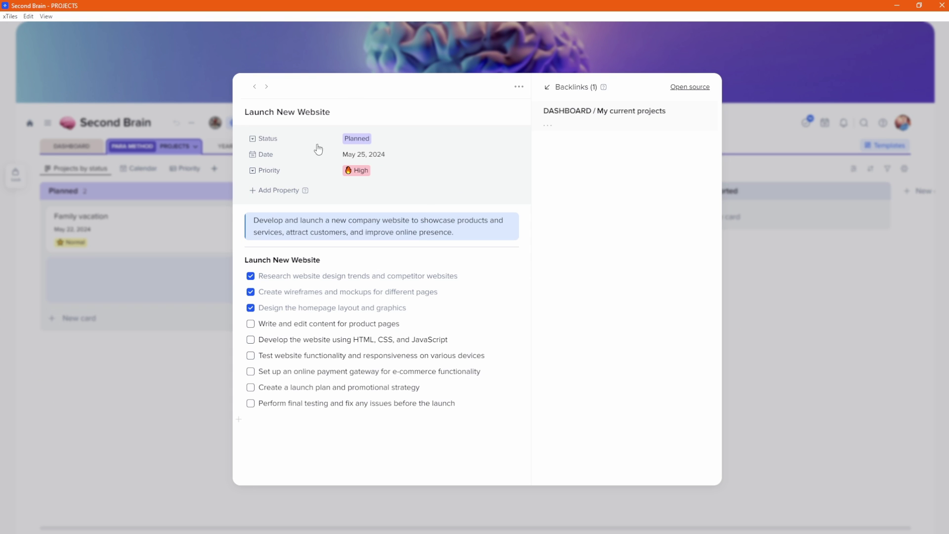
left_click(161, 364)
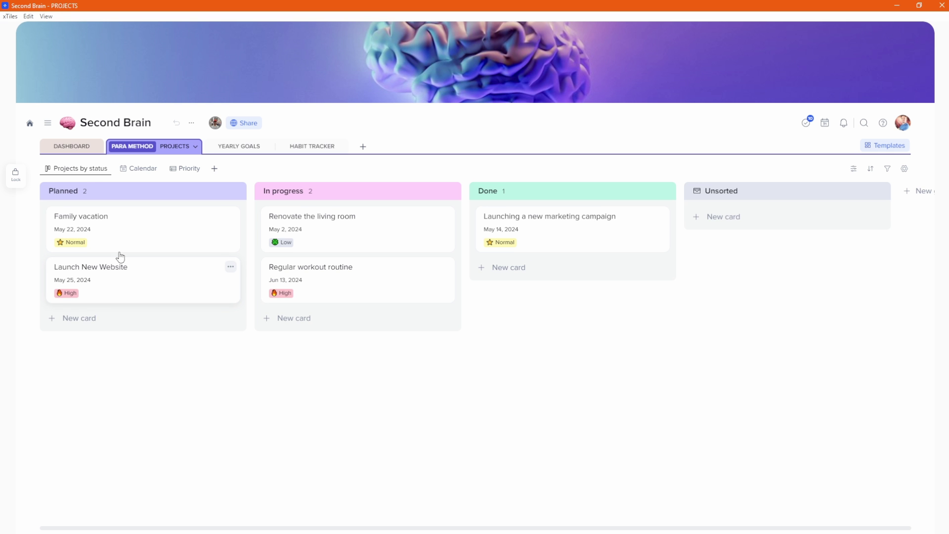
Step: View the projects in the Calendar and Priority views, and return to the dashboard
left_click(141, 169)
left_click(184, 170)
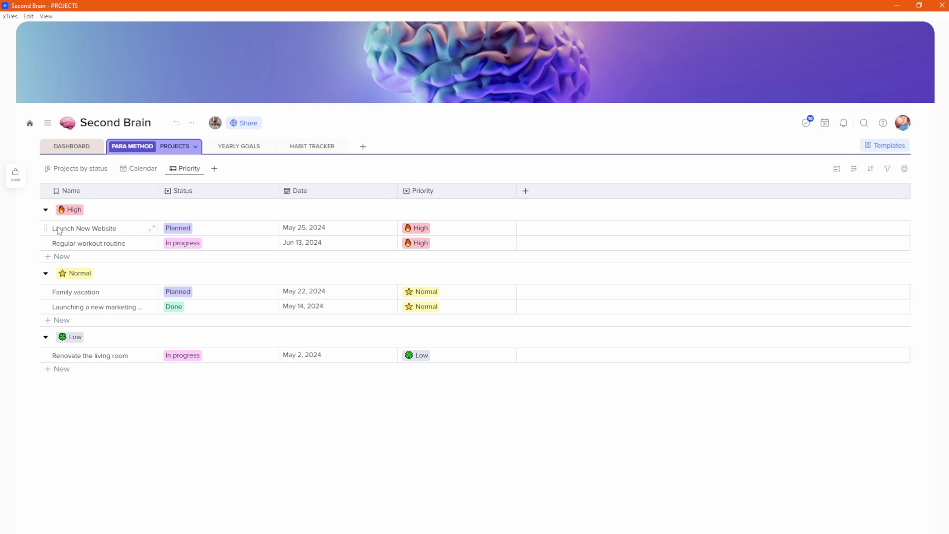
left_click(74, 146)
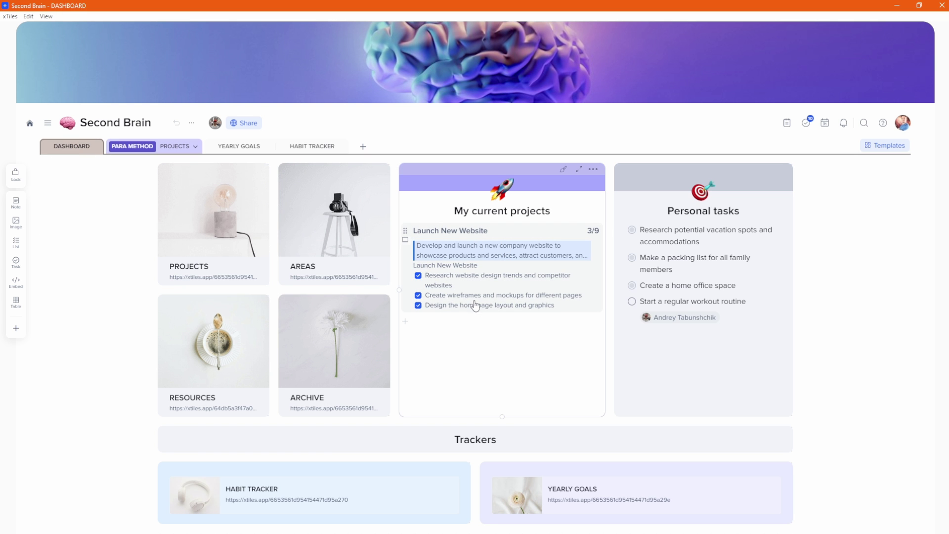
Step: Examine the Second Brain dashboard's My current projects tile, Personal tasks list and Trackers section
left_click(406, 241)
left_click(405, 241)
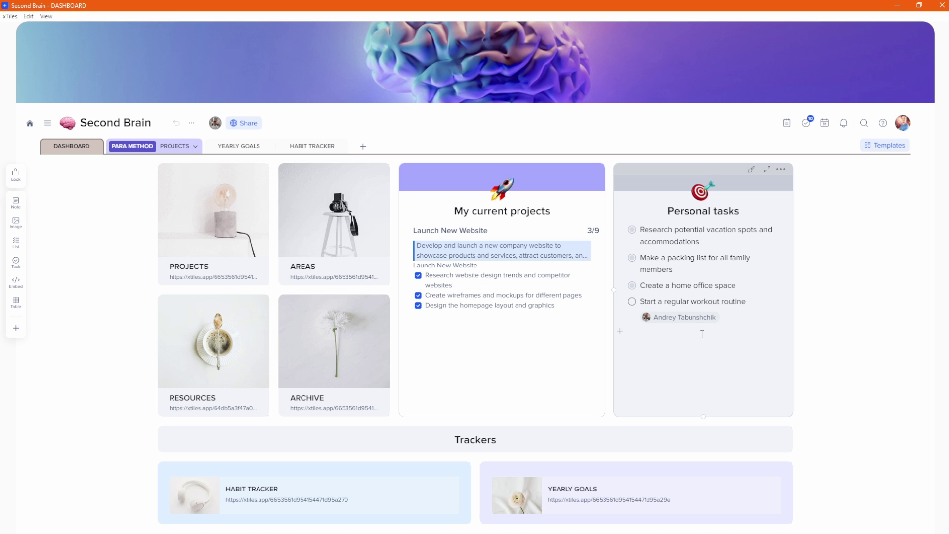
left_click_drag(80, 122, 139, 122)
left_click(150, 122)
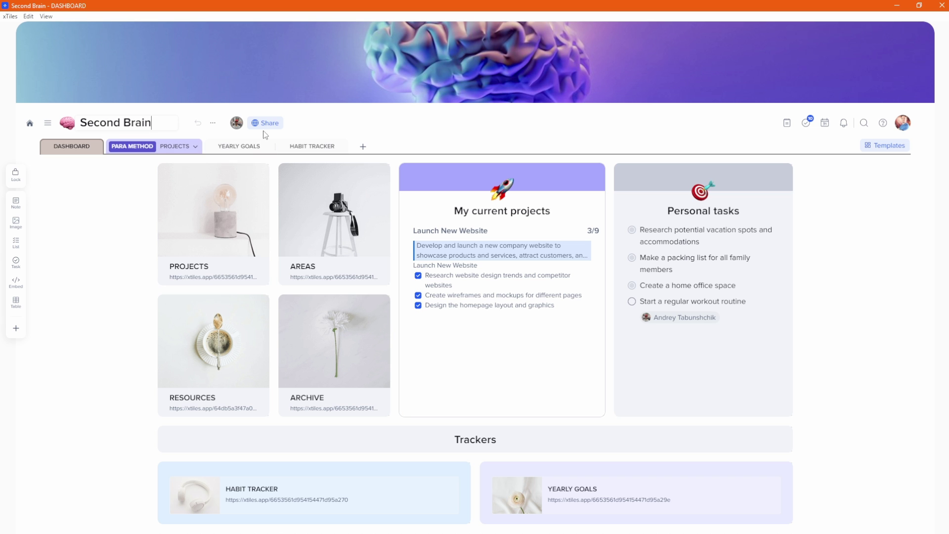
mouse_move(241, 164)
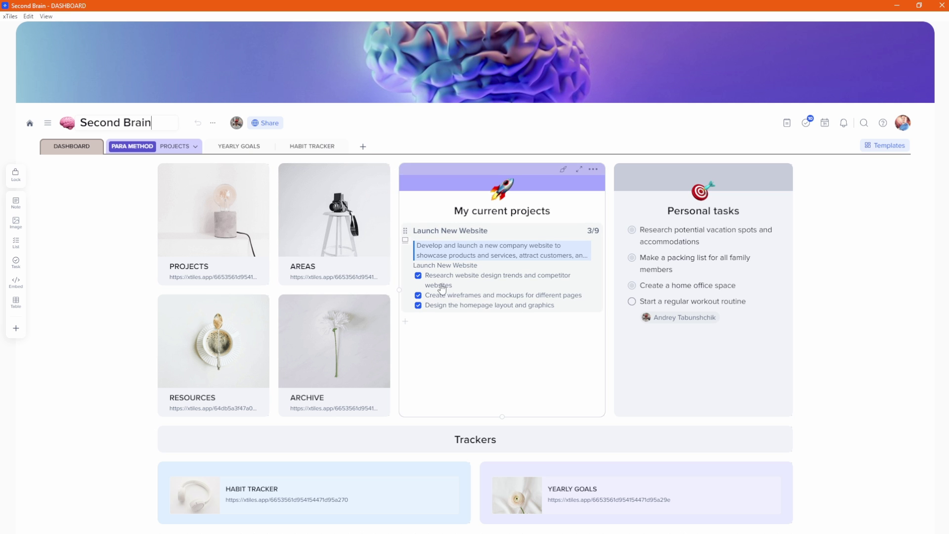
scroll(468, 336, "down", 1)
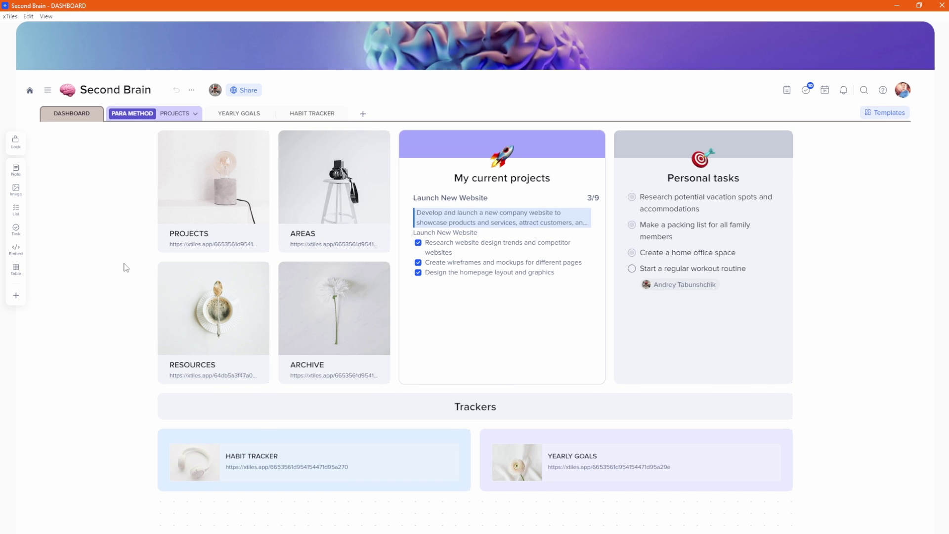
scroll(126, 267, "down", 2)
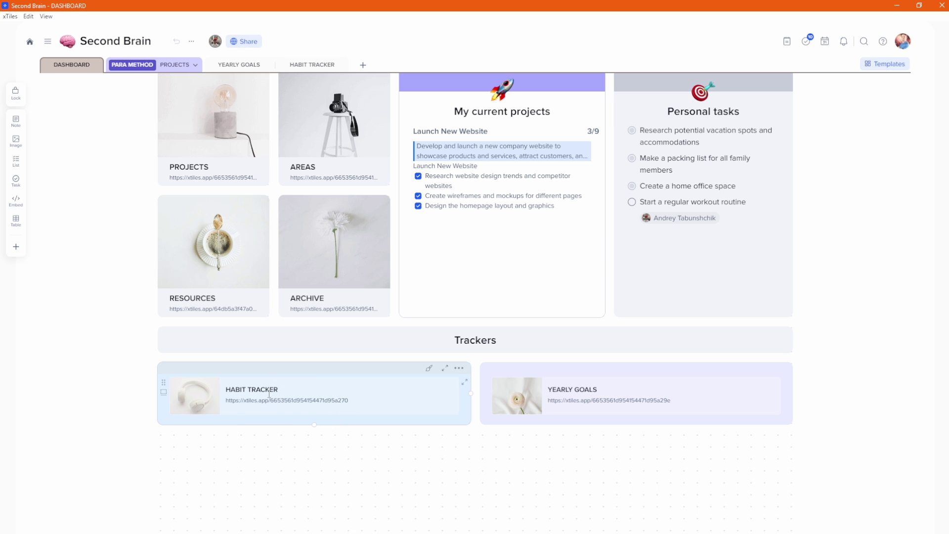
scroll(314, 256, "up", 3)
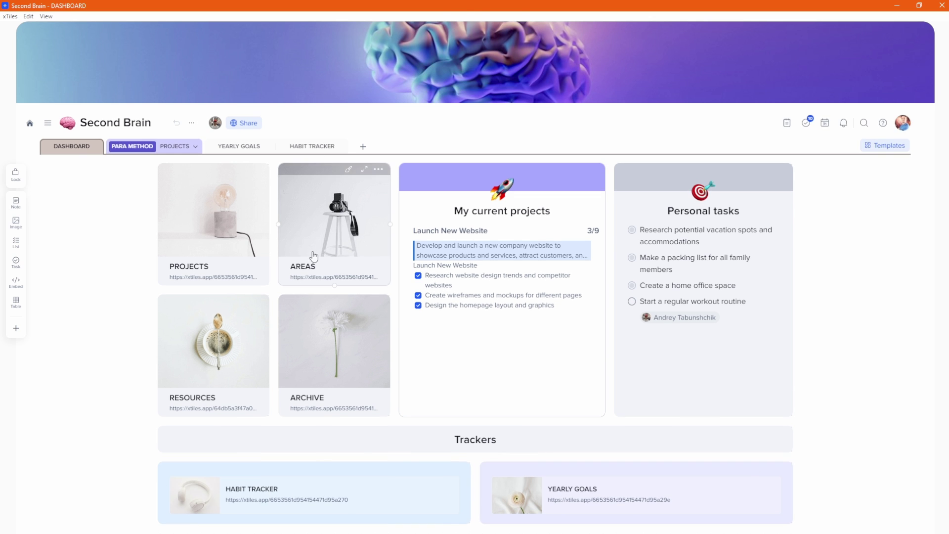
scroll(346, 395, "down", 2)
scroll(276, 208, "up", 2)
Step: Open the YEARLY GOALS page and look over its Family, Business Goals, Hobbies and IDEAS tiles
left_click(243, 153)
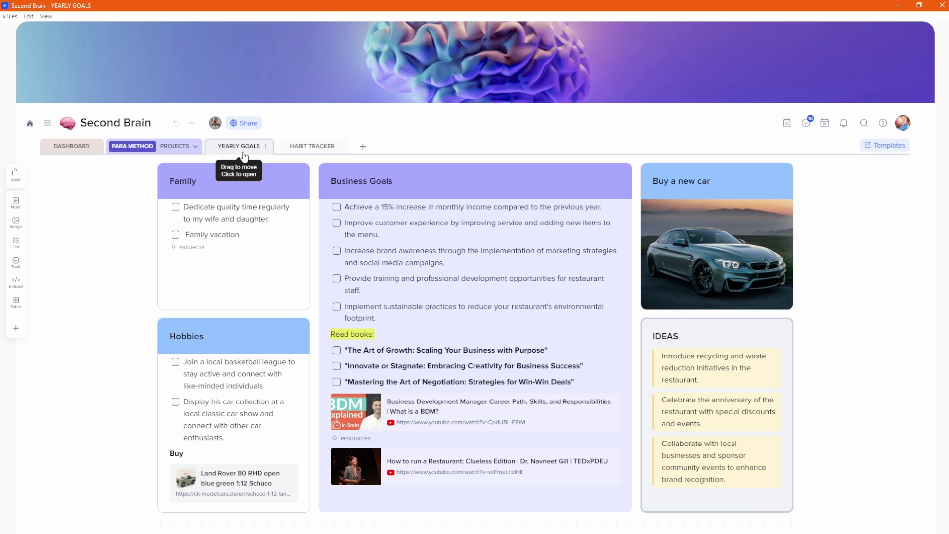
scroll(538, 346, "down", 2)
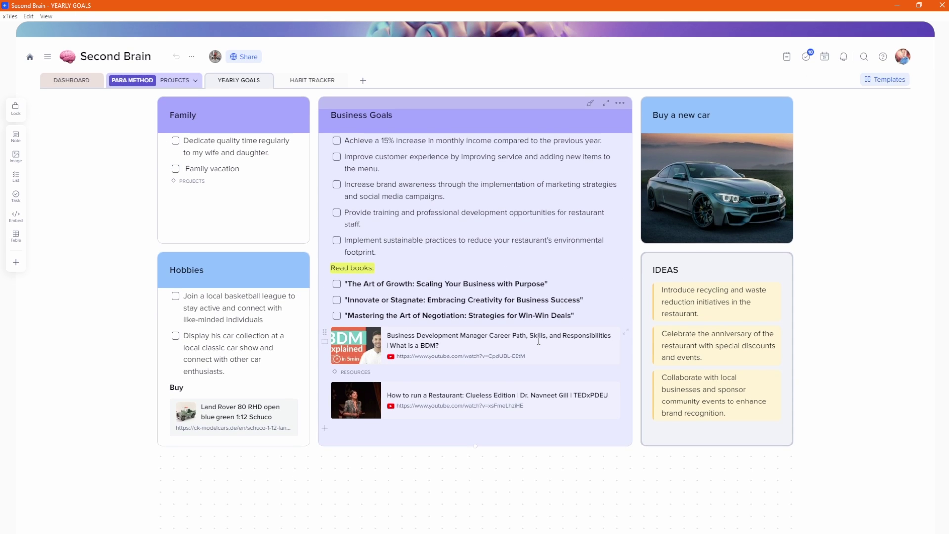
scroll(426, 255, "up", 2)
Step: Open the HABIT TRACKER page and try out the day checkboxes in WEEK 1's Up by 08:30 table
left_click(315, 149)
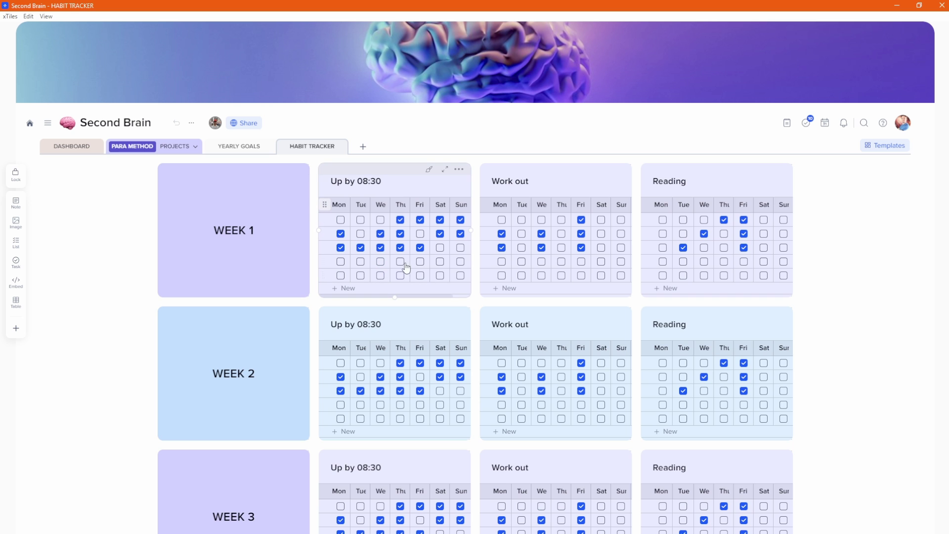
left_click(341, 220)
left_click(341, 220)
left_click(360, 261)
Step: Look through the habit tracker's weekly tables down to WEEK 4 and return to the page's start
scroll(549, 280, "down", 10)
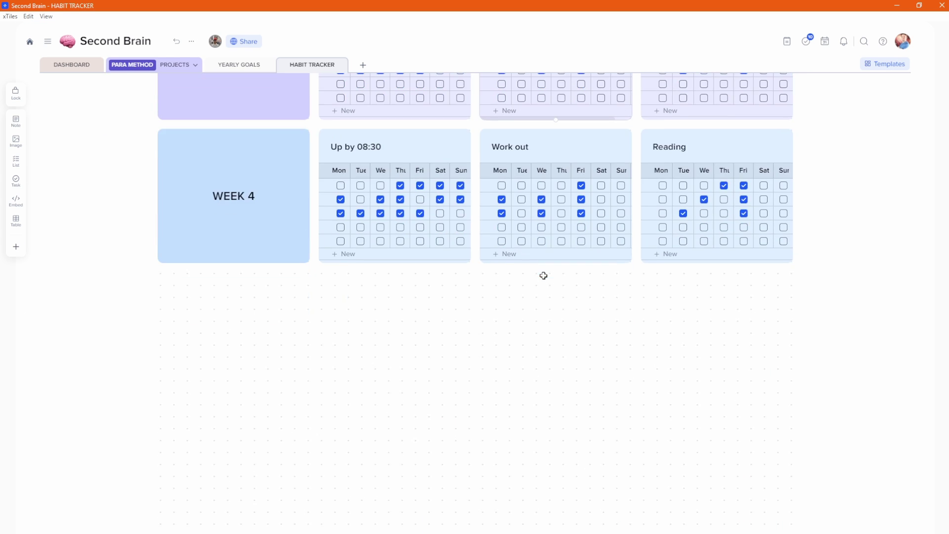
scroll(543, 276, "up", 6)
scroll(543, 275, "up", 4)
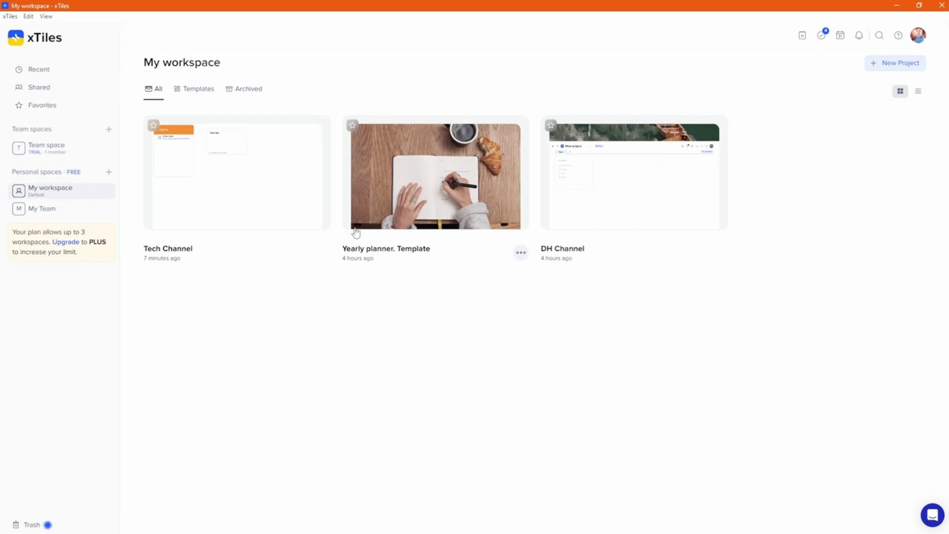
Step: Open the Yearly planner. Template project, look over its Results of the year page and check the workspace's project list
left_click(435, 199)
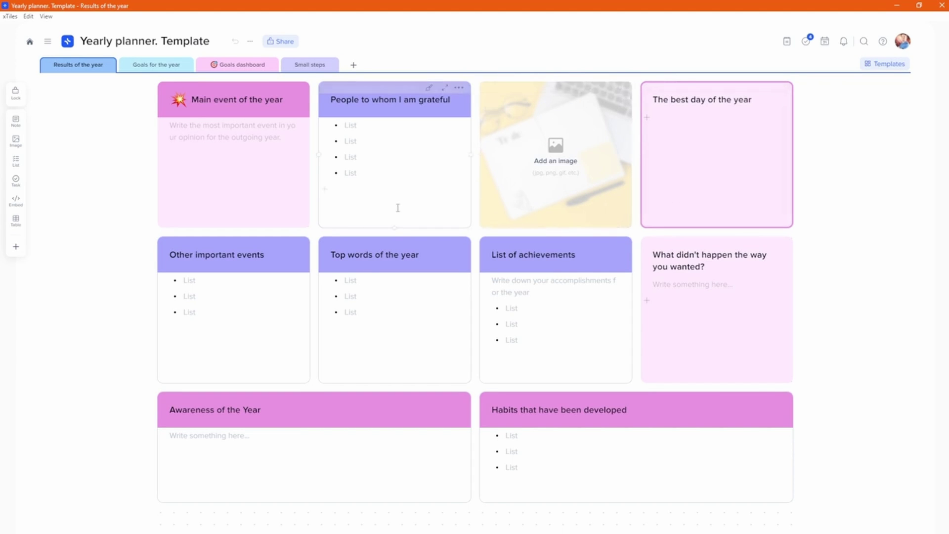
scroll(403, 300, "down", 5)
scroll(402, 307, "up", 5)
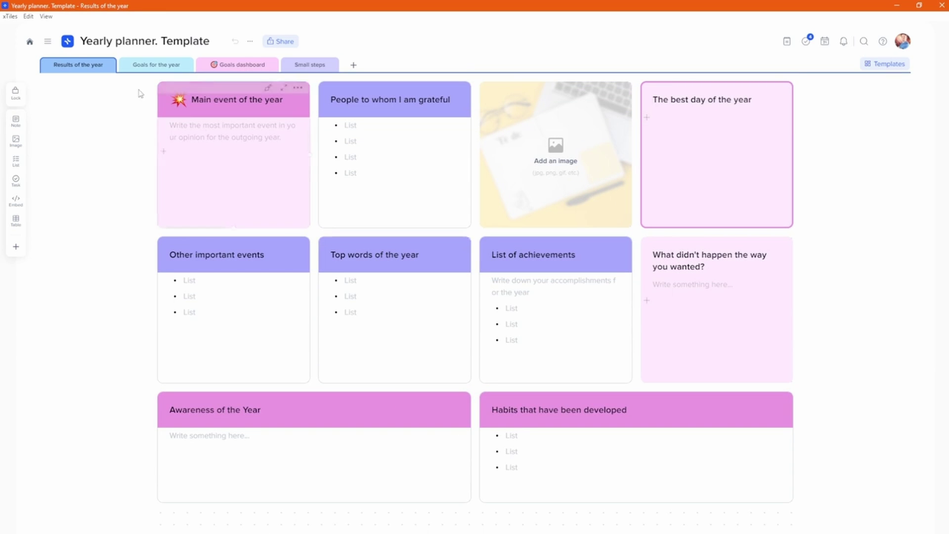
left_click(48, 41)
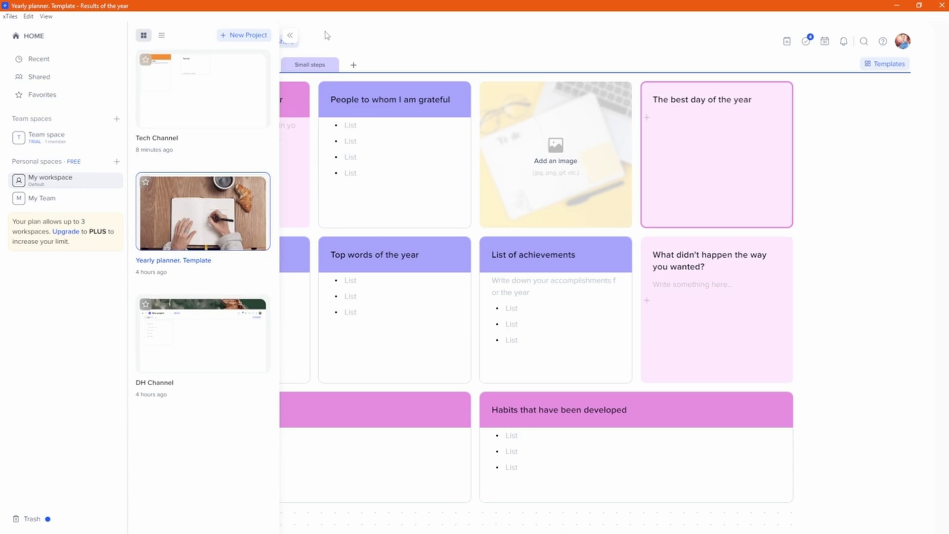
left_click(290, 35)
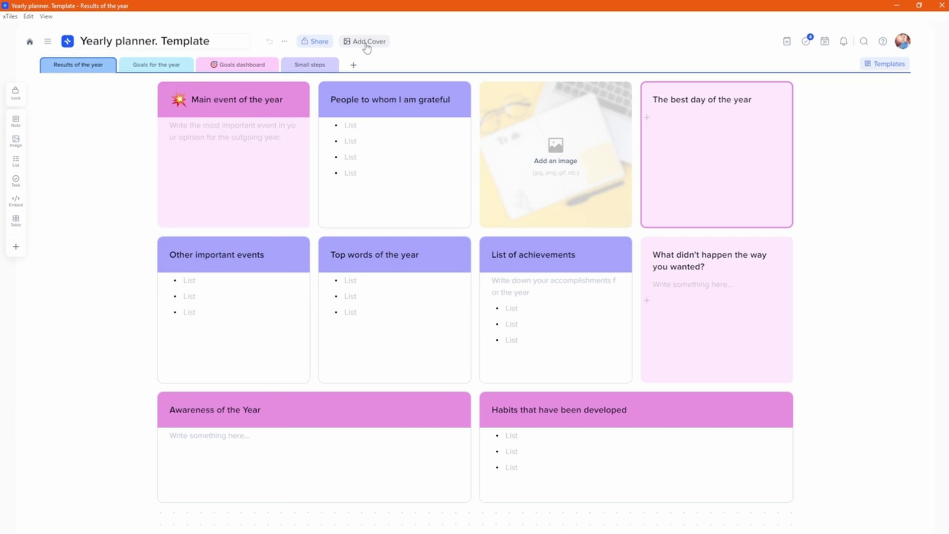
Step: View the planner's Goals for the year, Goals dashboard and Small steps pages, including the June and July tiles
left_click(150, 65)
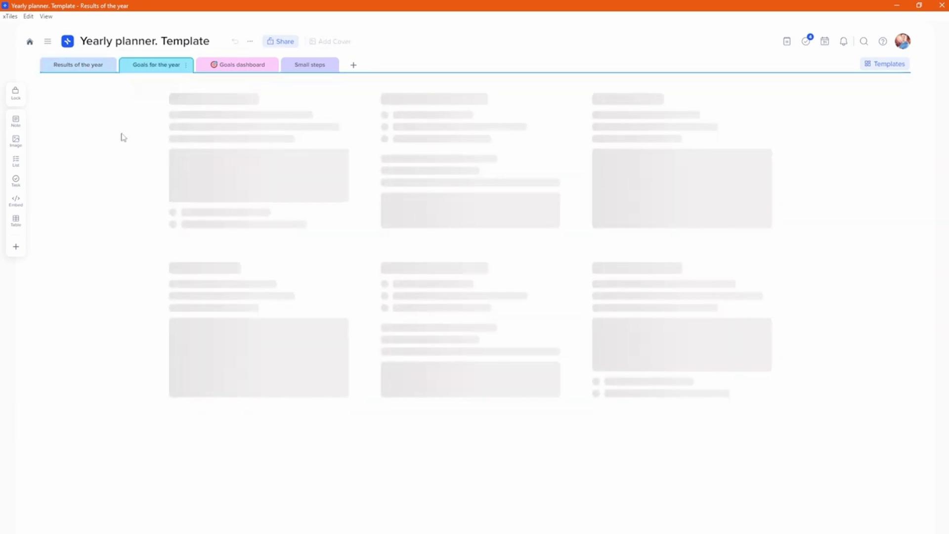
scroll(445, 197, "down", 5)
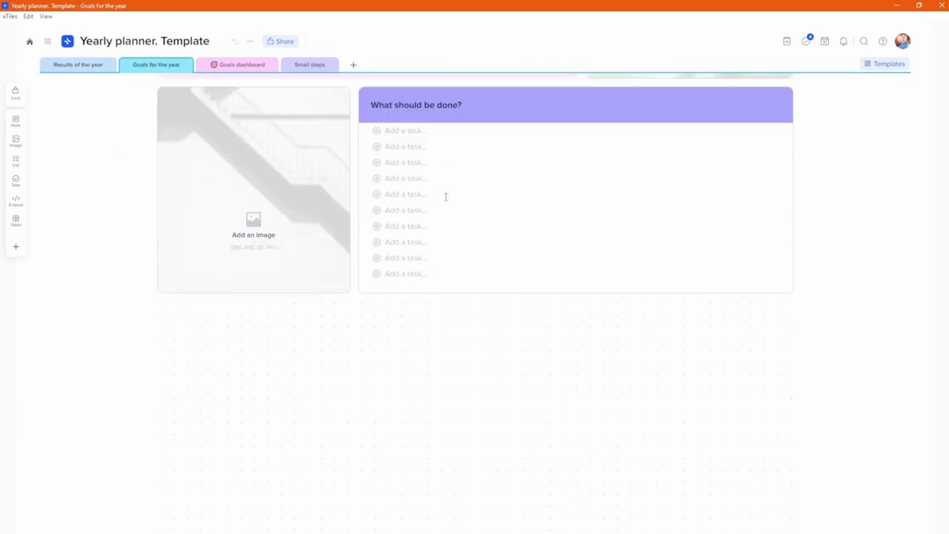
scroll(446, 196, "up", 5)
left_click(238, 65)
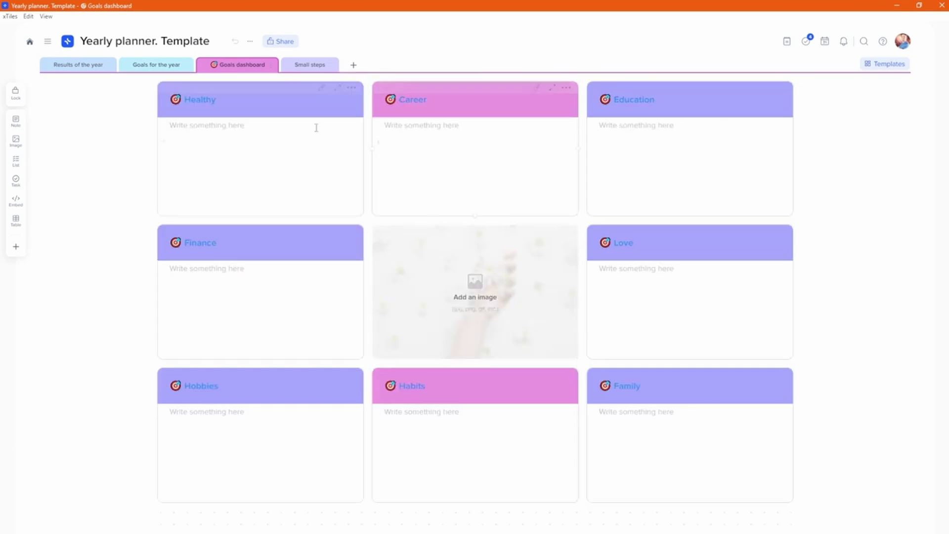
left_click(310, 65)
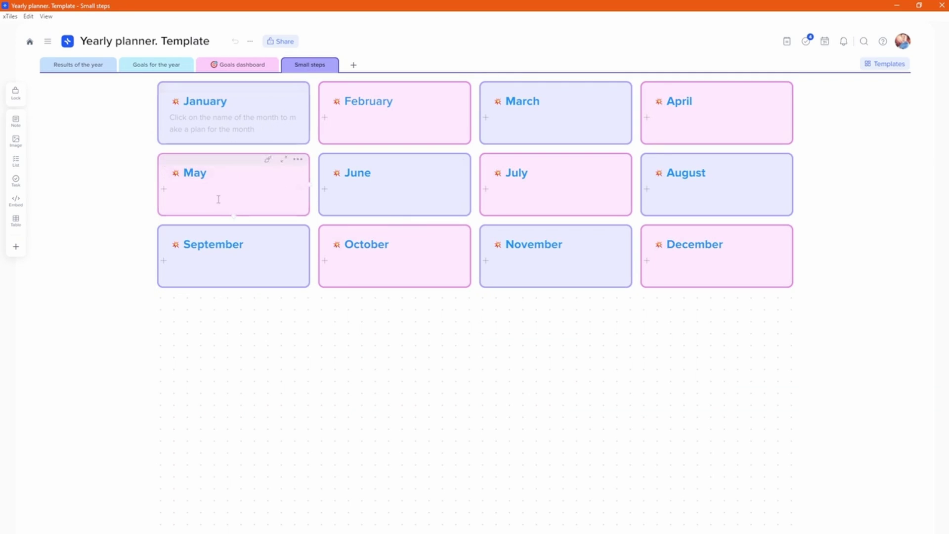
left_click(382, 190)
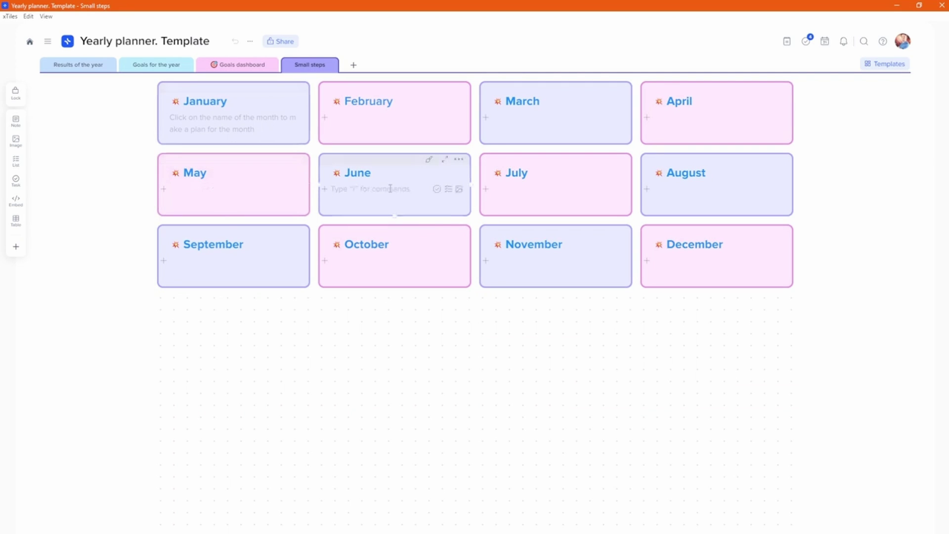
left_click(524, 190)
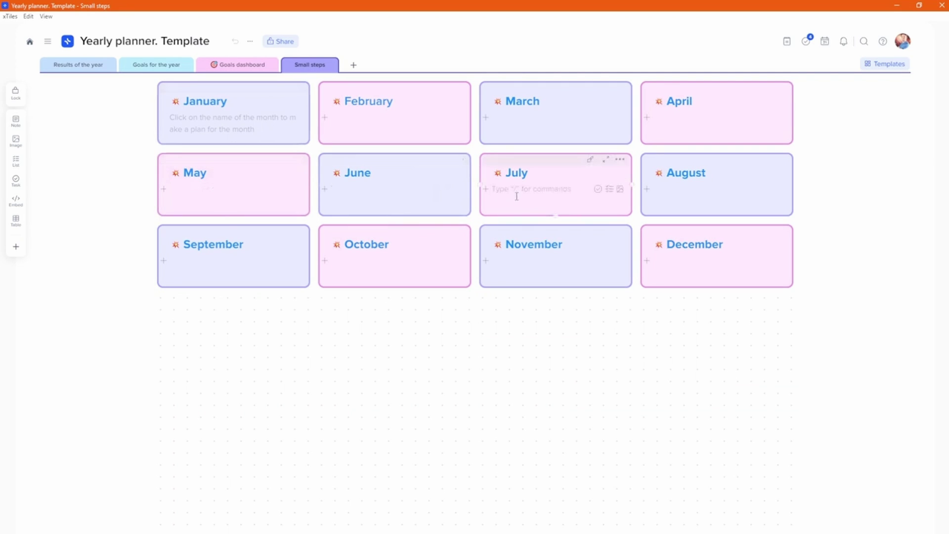
Step: Return to the Results of the year page and enter "Write some important words" in the Main event of the year tile
left_click(78, 65)
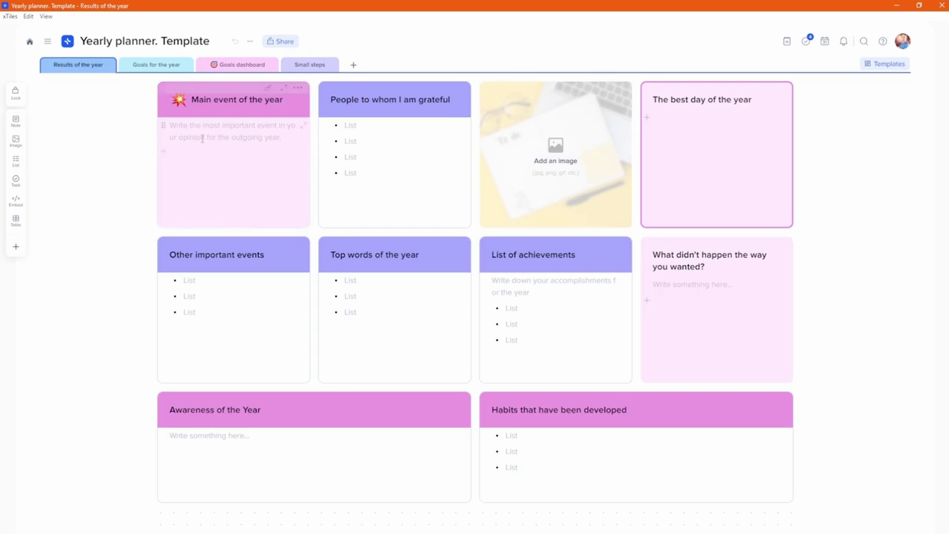
left_click(210, 164)
type("Write some important words")
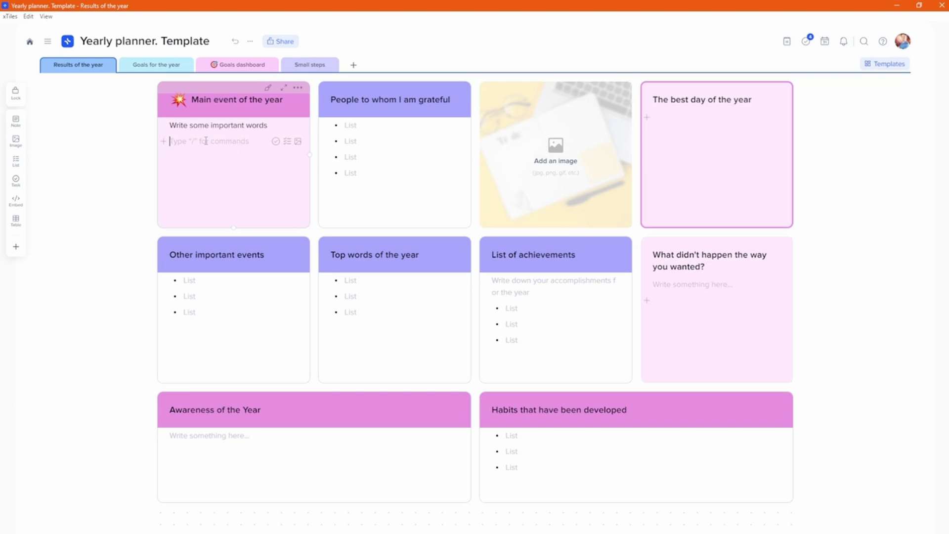
Step: Add a Red banner block reading "Red banner" below the text in the Main event of the year tile
type("/")
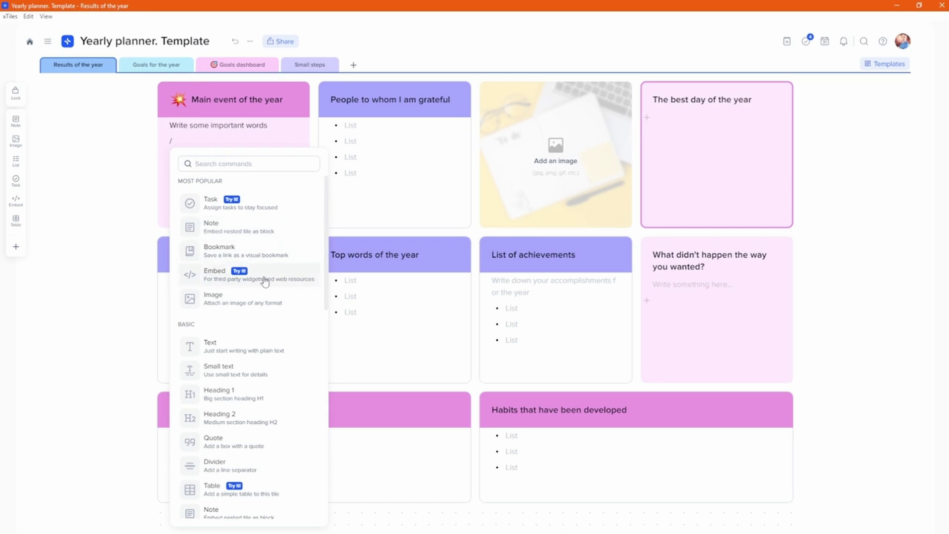
scroll(262, 298, "down", 2)
scroll(262, 298, "up", 1)
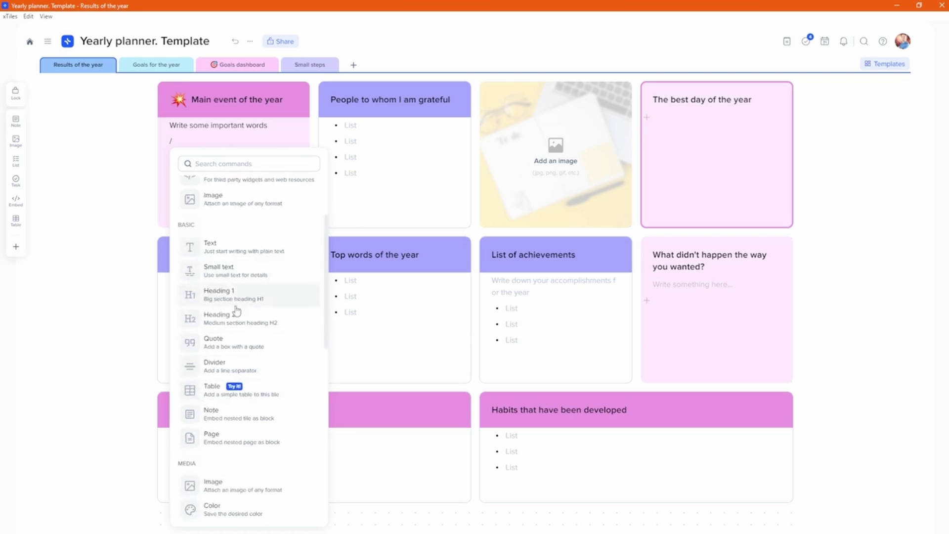
scroll(260, 310, "down", 4)
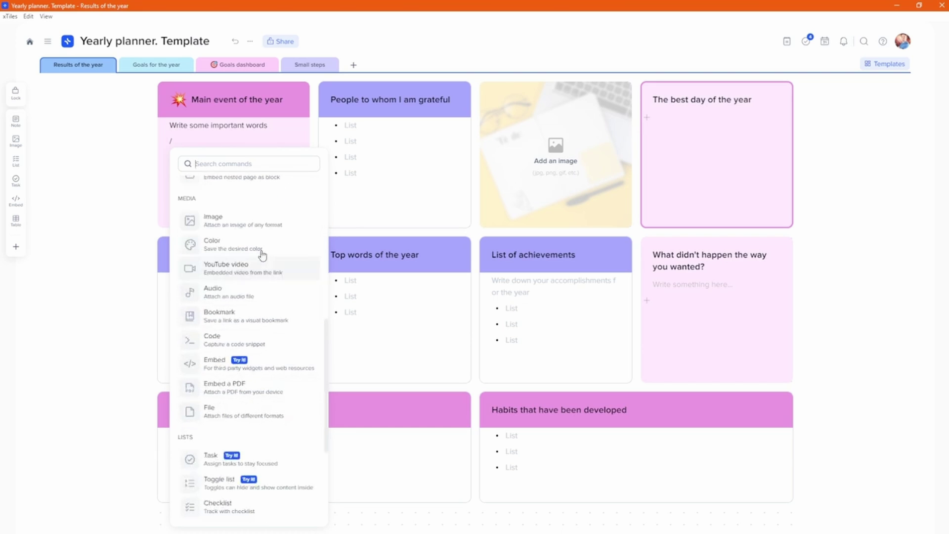
scroll(248, 202, "down", 3)
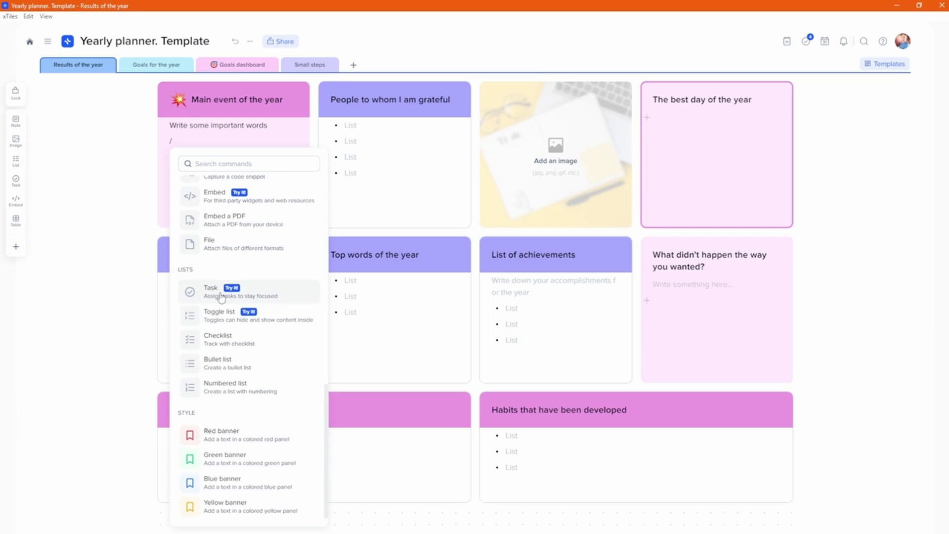
left_click(220, 443)
type("Red banner")
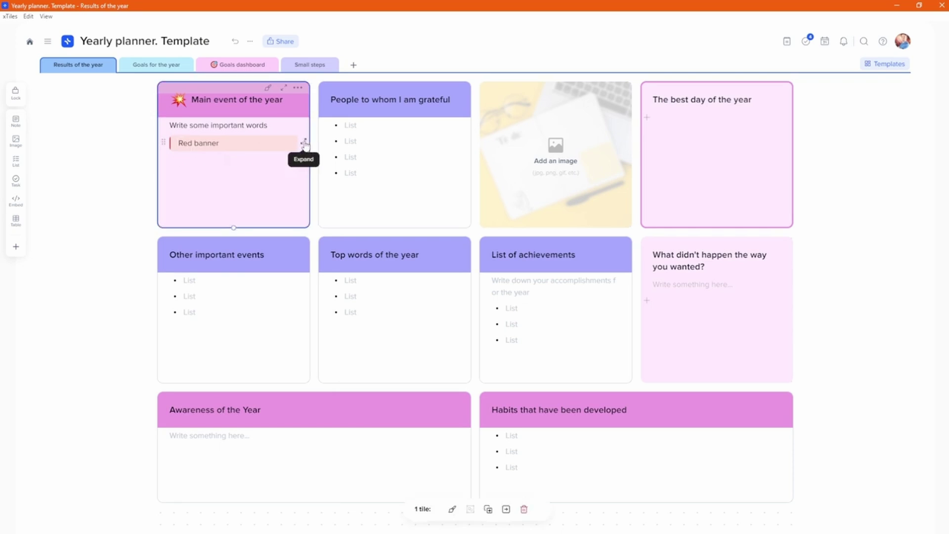
Step: Expand the Red banner block, enter "Adding more information" in its note and open the note as a full page
left_click(305, 144)
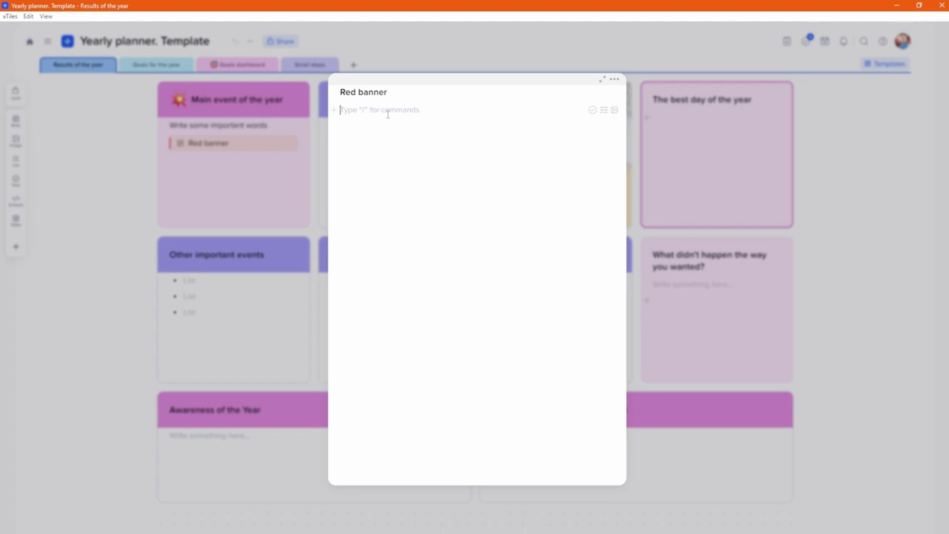
type("Adding more information")
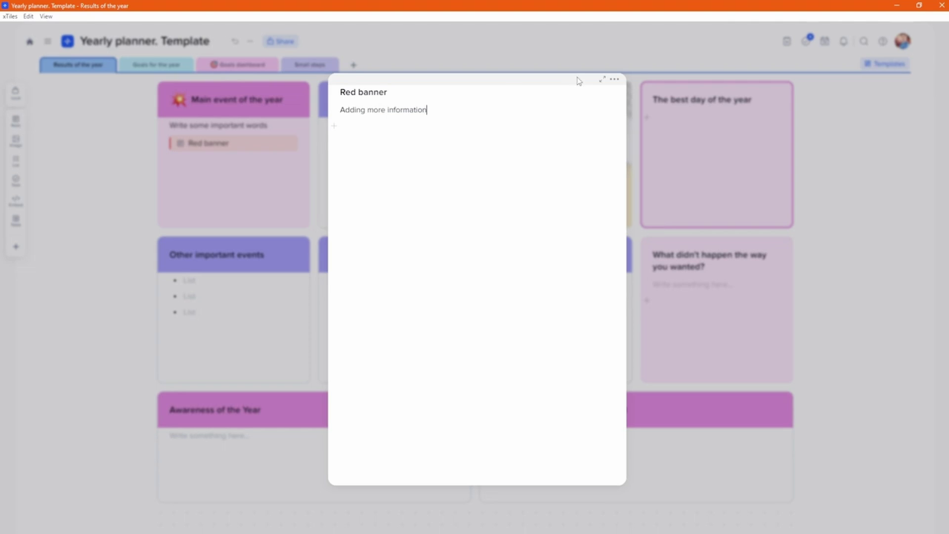
left_click(637, 87)
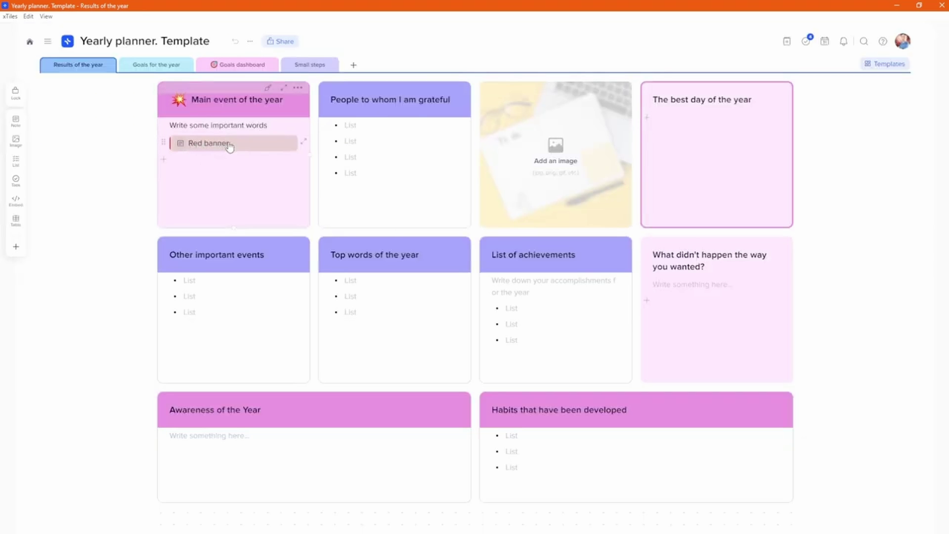
left_click(208, 144)
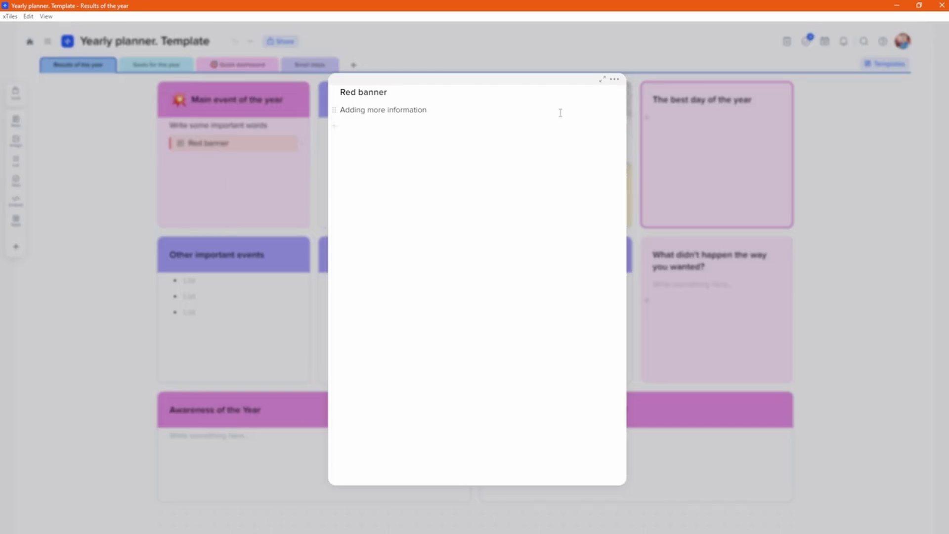
left_click(602, 79)
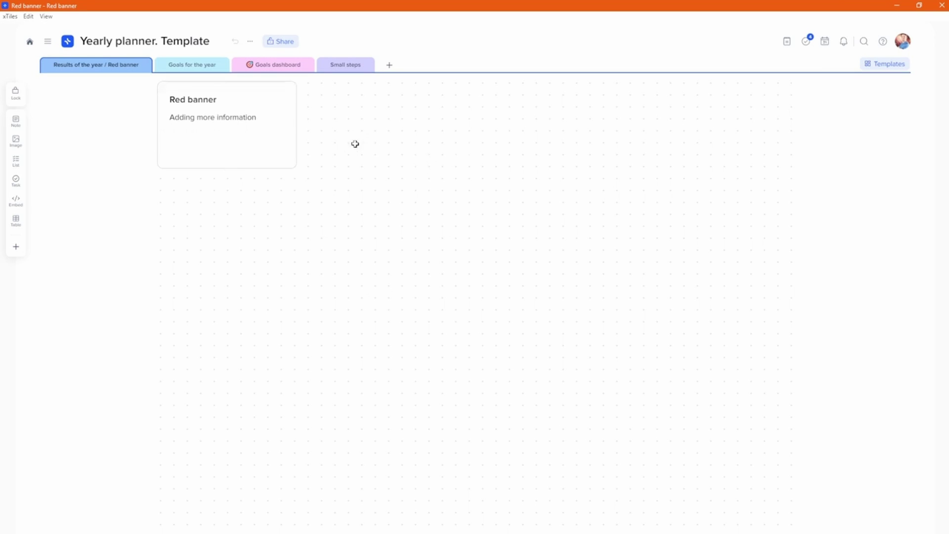
Step: Create an untitled simple note tile beside the Red banner tile and enter "Adding more information" in it
double_click(365, 105)
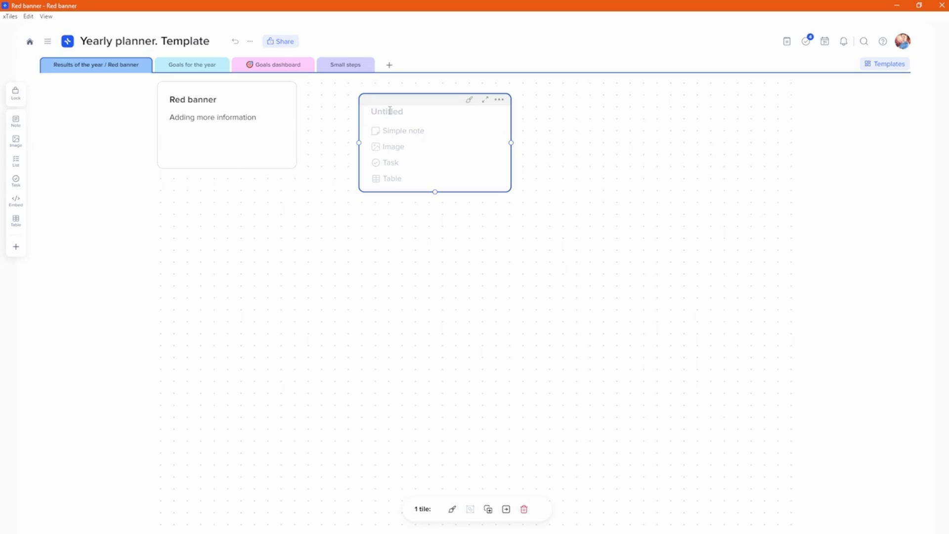
key("Down")
key("Down")
key("Down")
left_click(404, 133)
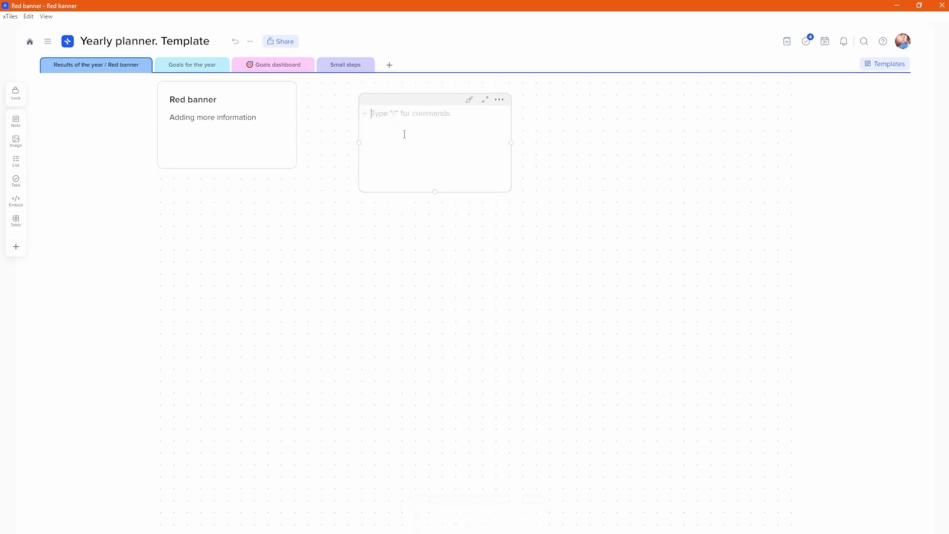
type("Adding more information")
left_click(570, 115)
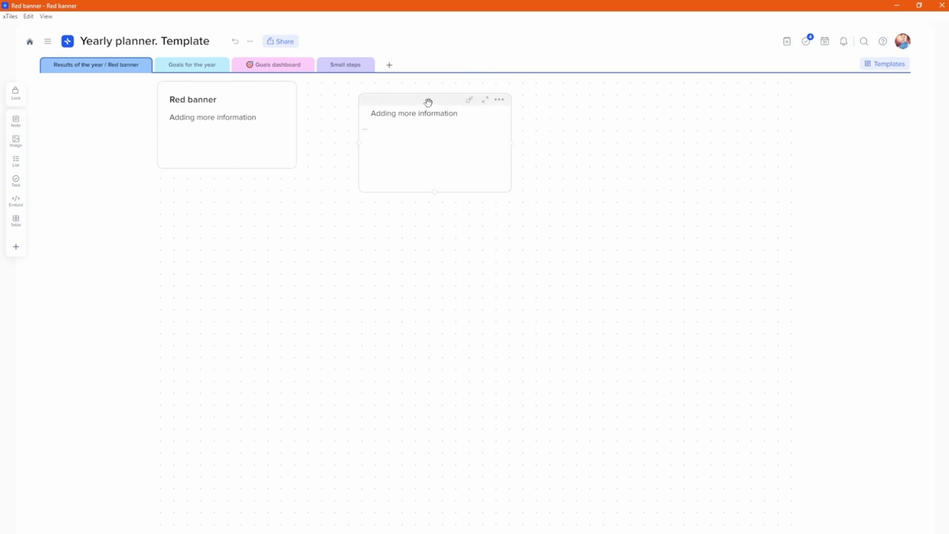
Step: Return to the Results of the year page and reopen the Red banner page from its block
left_click(191, 97)
left_click(89, 84)
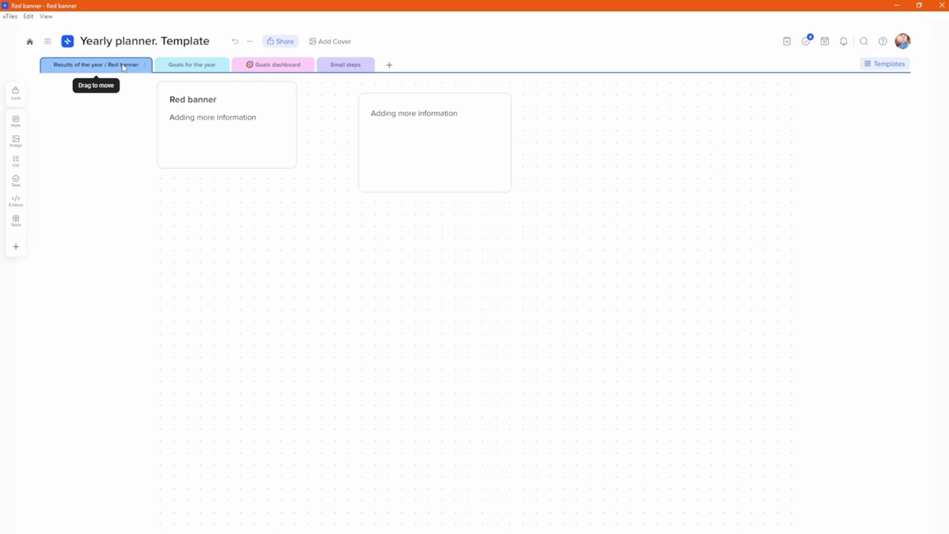
left_click(79, 67)
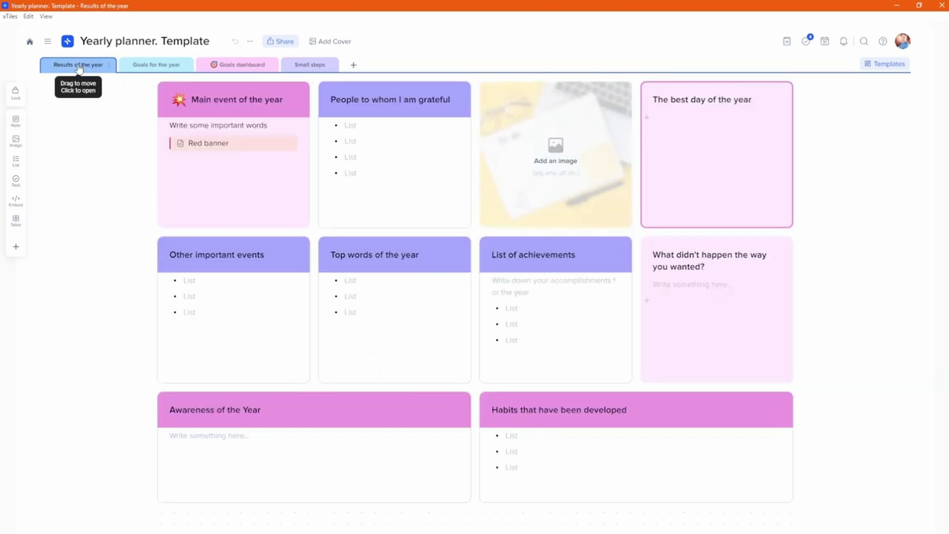
left_click(206, 143)
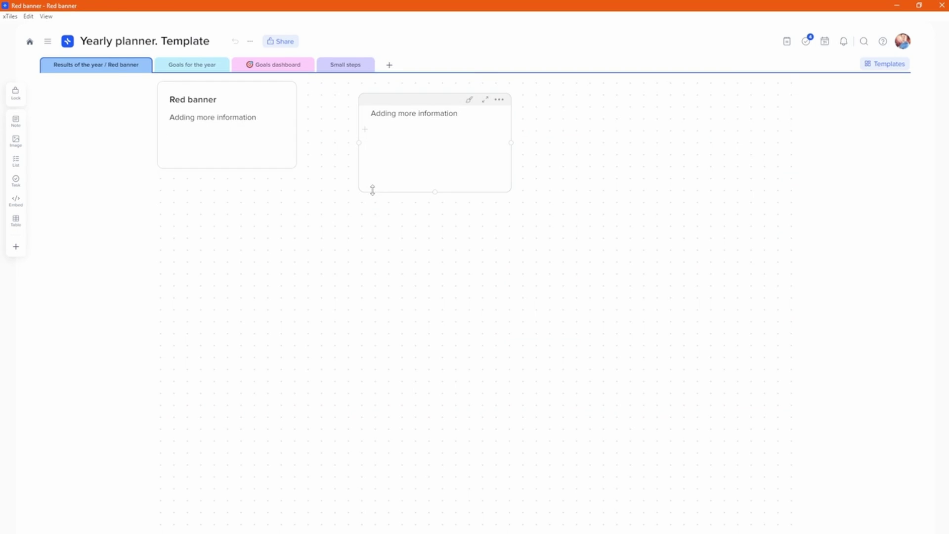
Step: On the Goals for the year page, move Love between Career and Healthy, move Family to the start, and add an untitled tile above Career
left_click(171, 65)
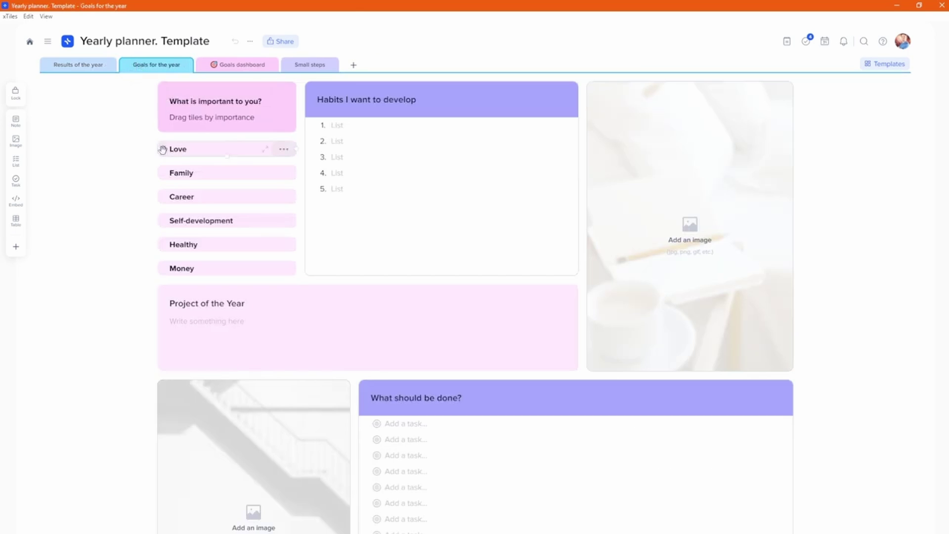
mouse_move(161, 149)
left_mouse_down()
mouse_move(161, 231)
mouse_move(224, 212)
mouse_move(222, 220)
left_mouse_up()
left_click_drag(166, 171, 169, 146)
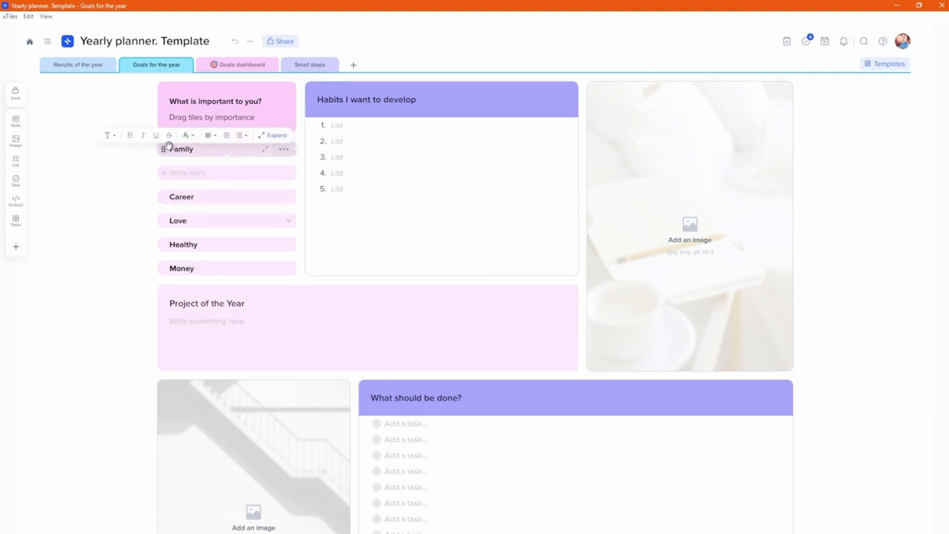
left_click(228, 182)
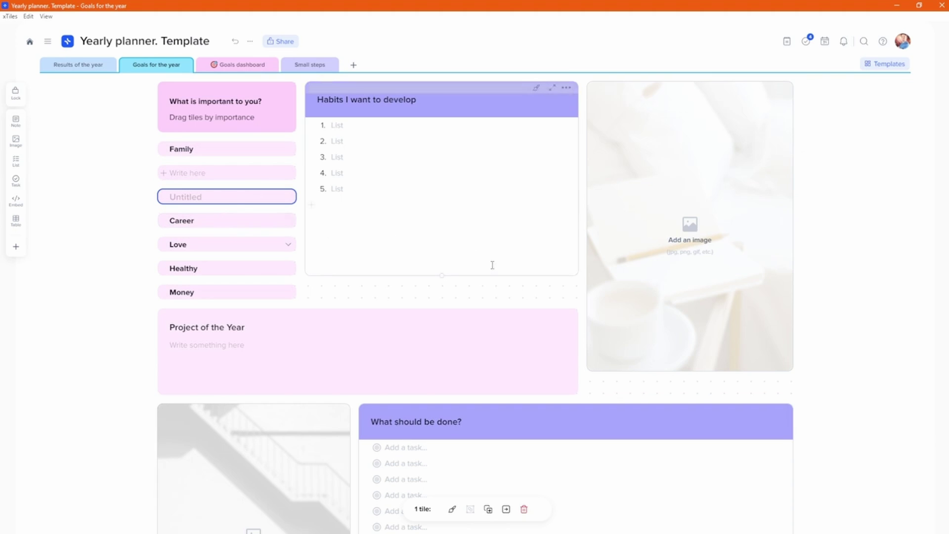
Step: Extend the Habits I want to develop tile down to the Money tile's lower edge and look over its style options
left_click_drag(498, 279, 535, 299)
left_click_drag(576, 275, 576, 247)
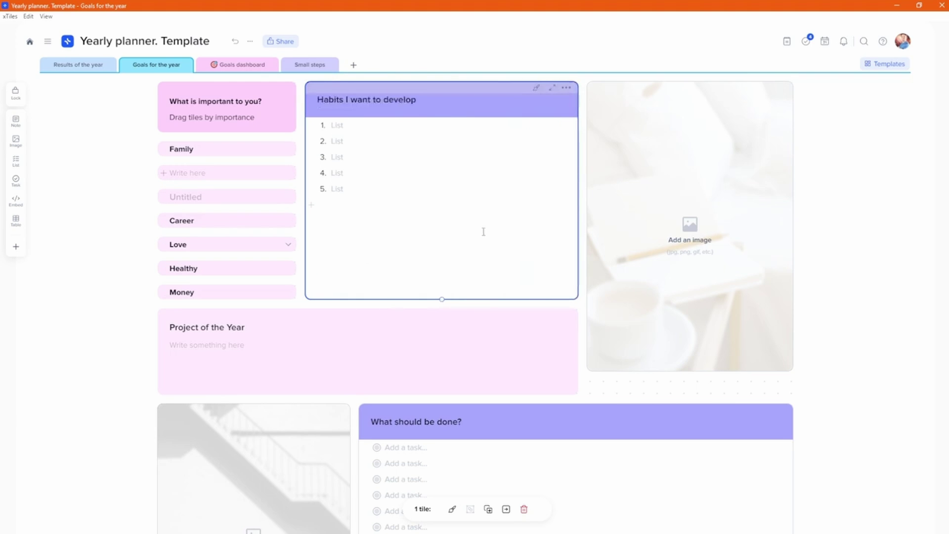
left_click(536, 89)
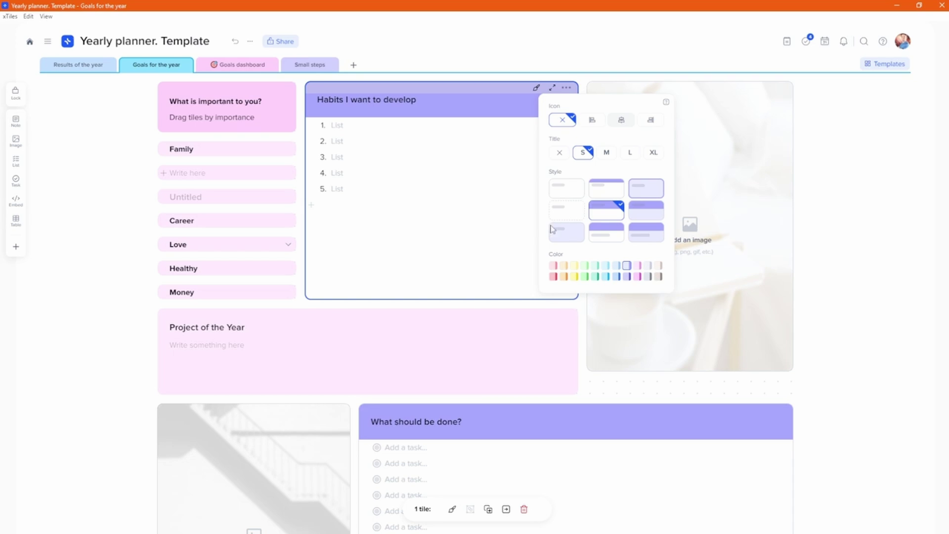
left_click(850, 227)
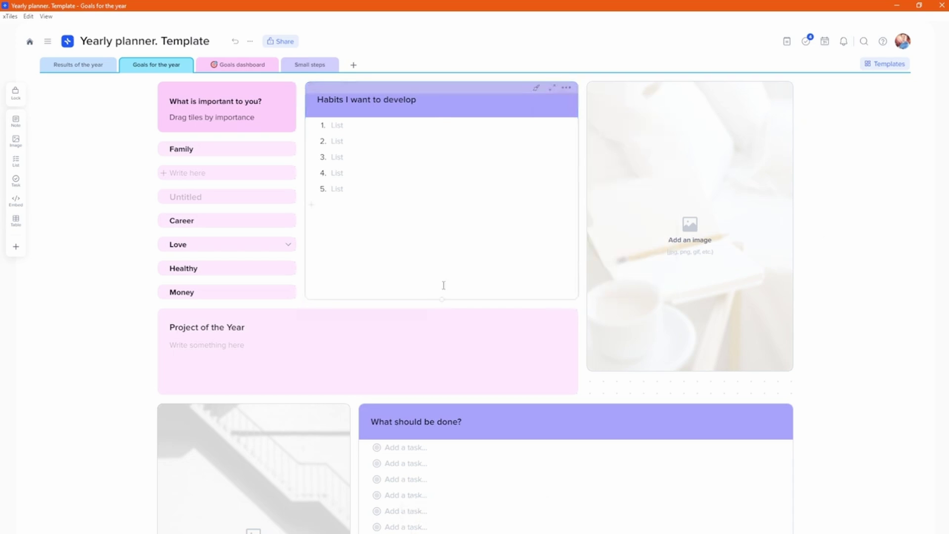
Step: Open the Tech Channel project and view the properties of the XTiles Video entry in the Projects tile
left_click(47, 41)
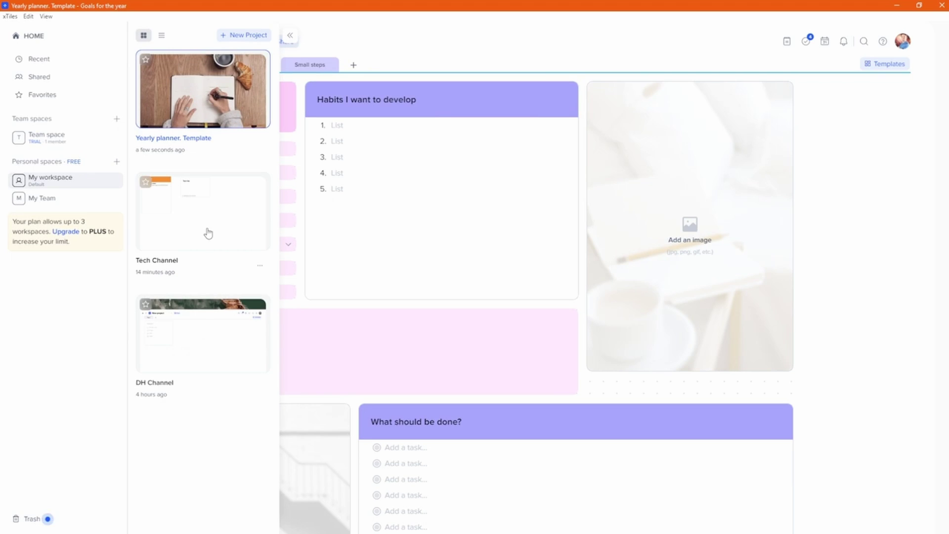
left_click(184, 236)
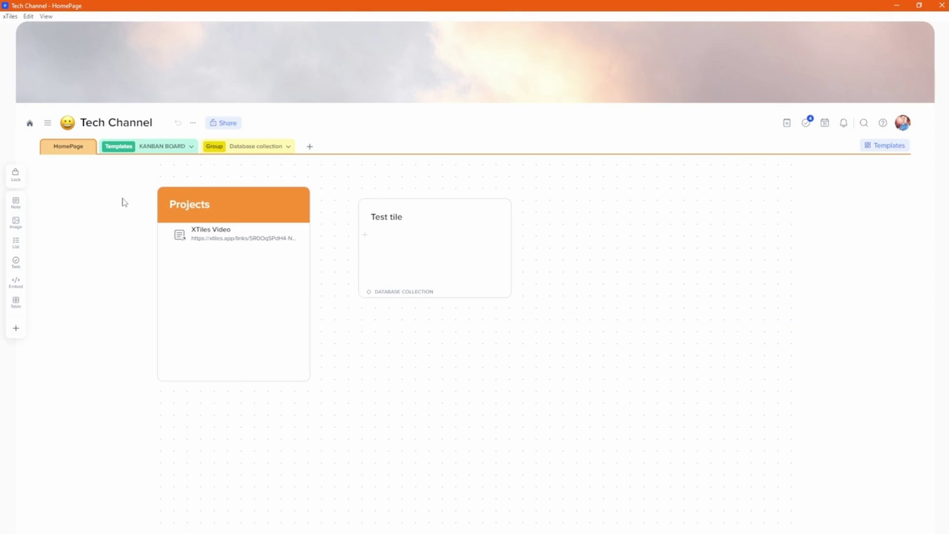
left_click(217, 241)
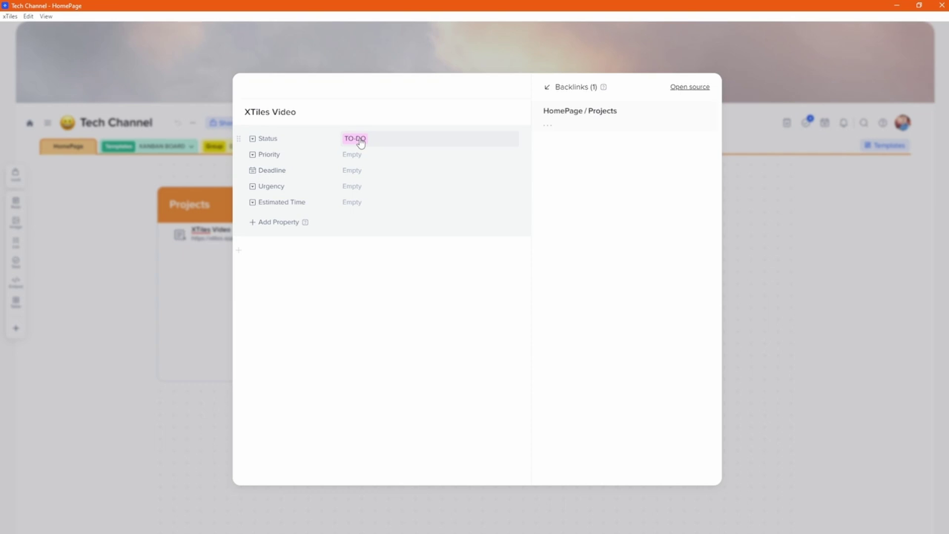
left_click(180, 184)
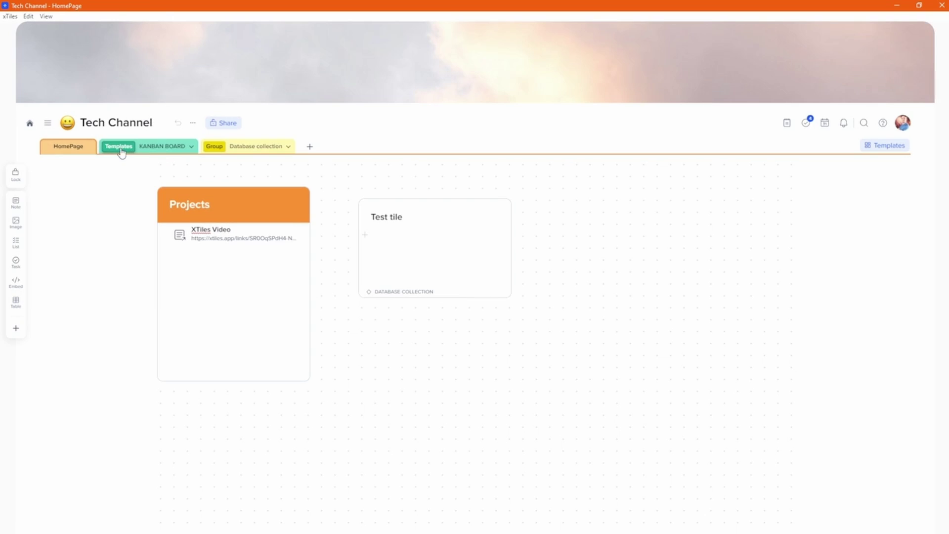
Step: Open the KANBAN BOARD page in the Templates group and view its Board by Urgency and Deadline views
left_click(191, 146)
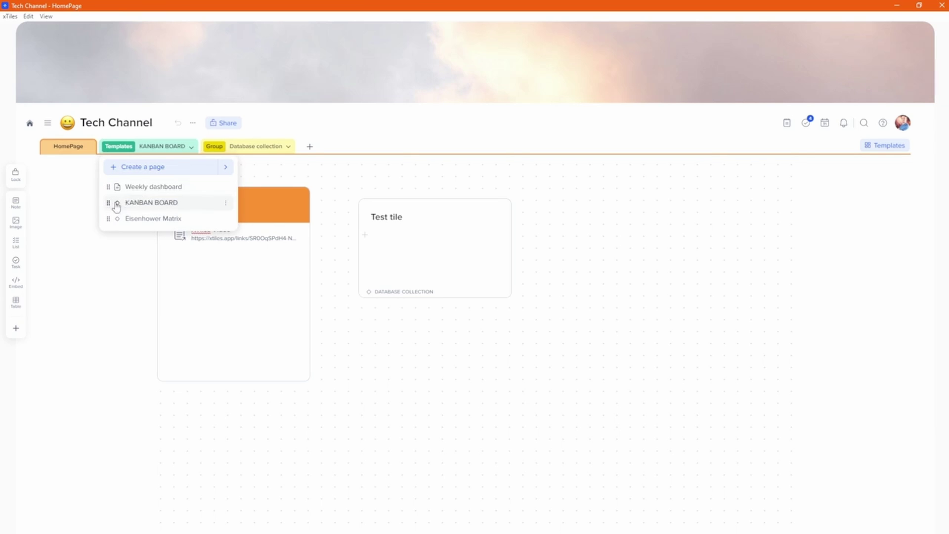
left_click(156, 210)
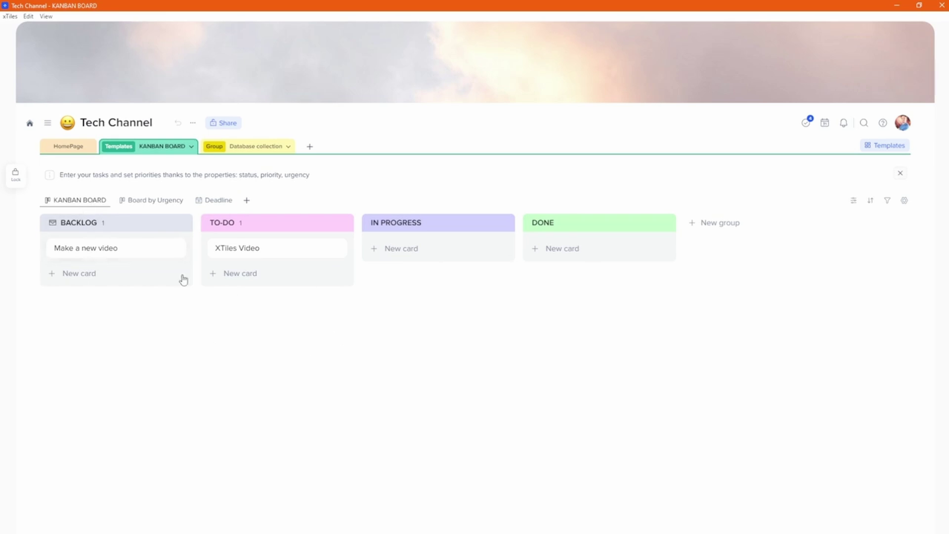
left_click(148, 200)
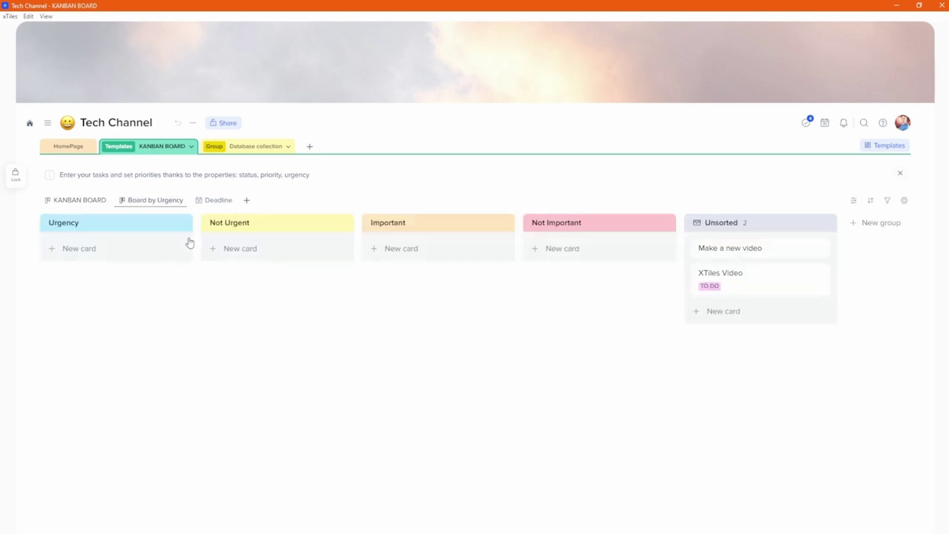
left_click(216, 201)
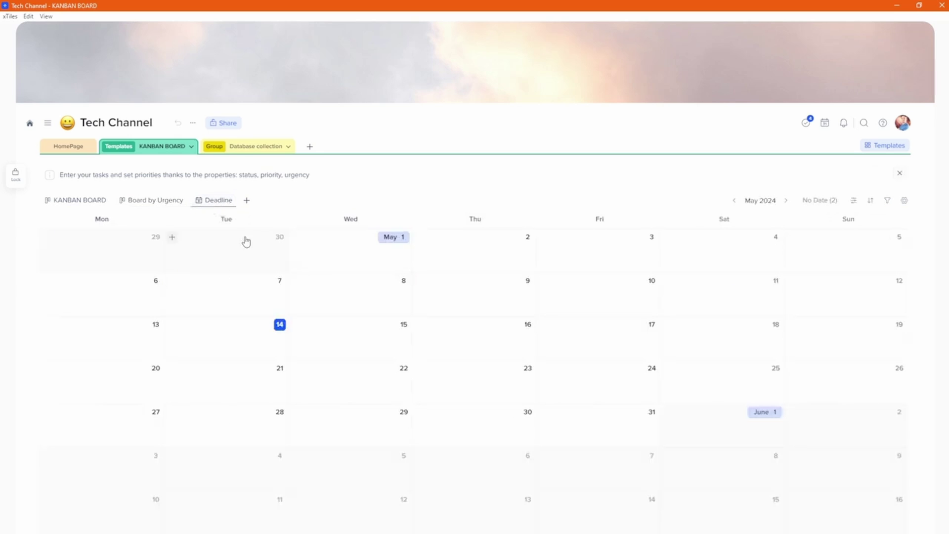
Step: Look over the view types available for the collection, including the Calendar grouping options, and return to the KANBAN BOARD view
left_click(246, 200)
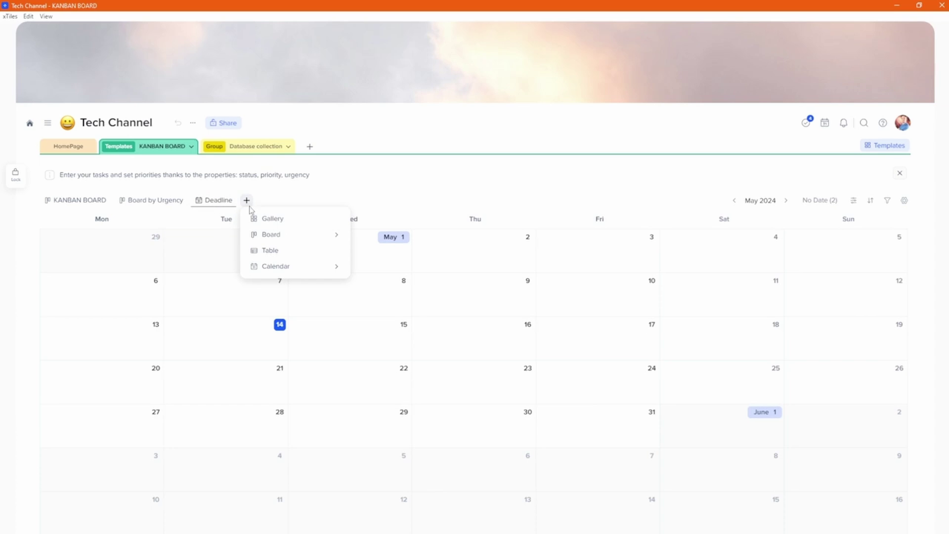
mouse_move(335, 237)
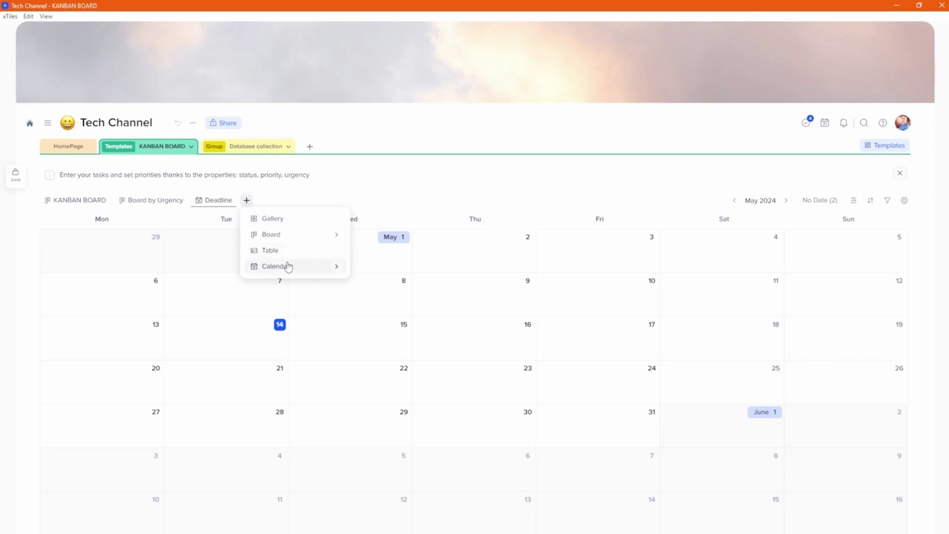
mouse_move(334, 269)
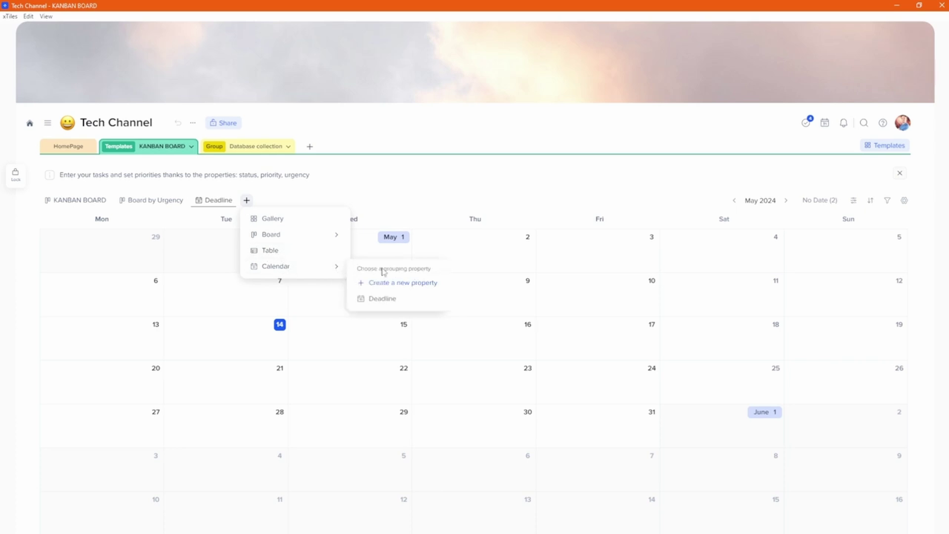
left_click(380, 297)
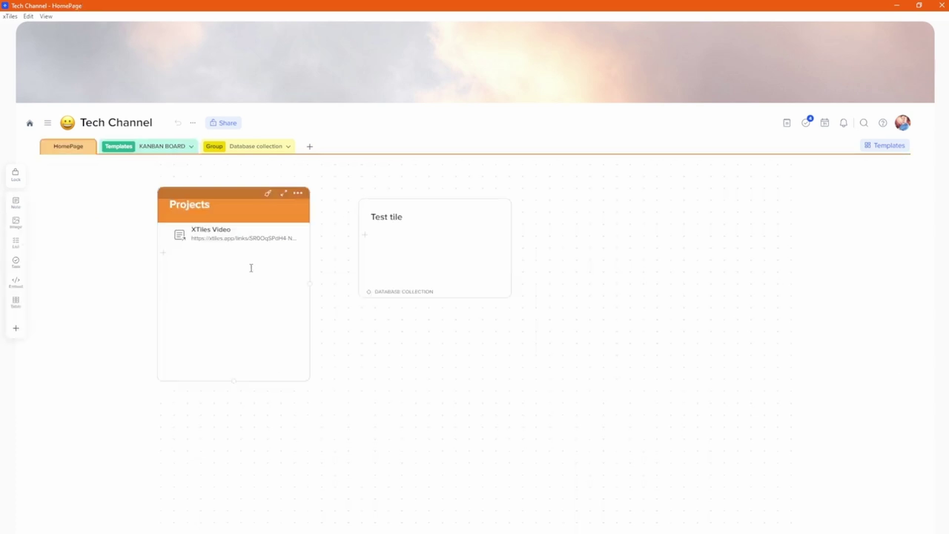
left_click(163, 146)
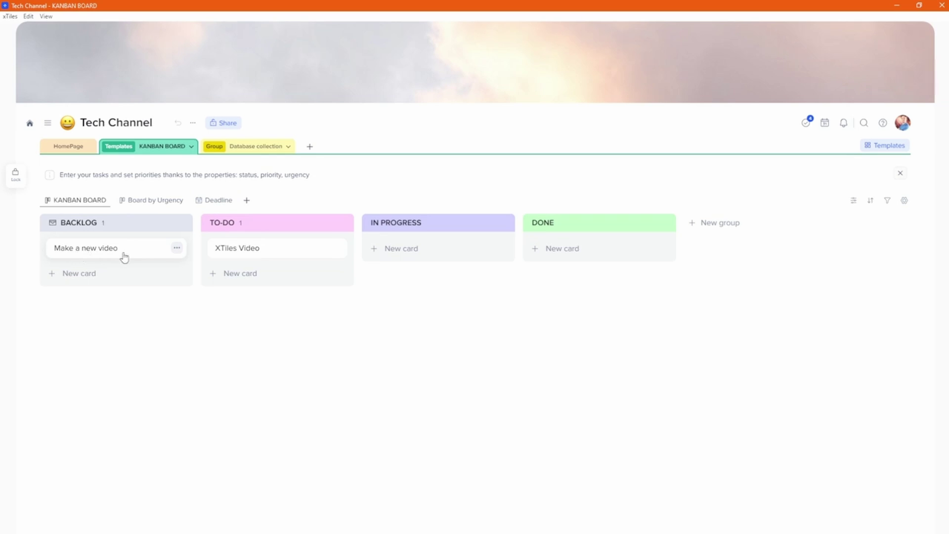
Step: Add the Make a new video card to the Database collection and the Eisenhower Matrix collection
left_click(178, 248)
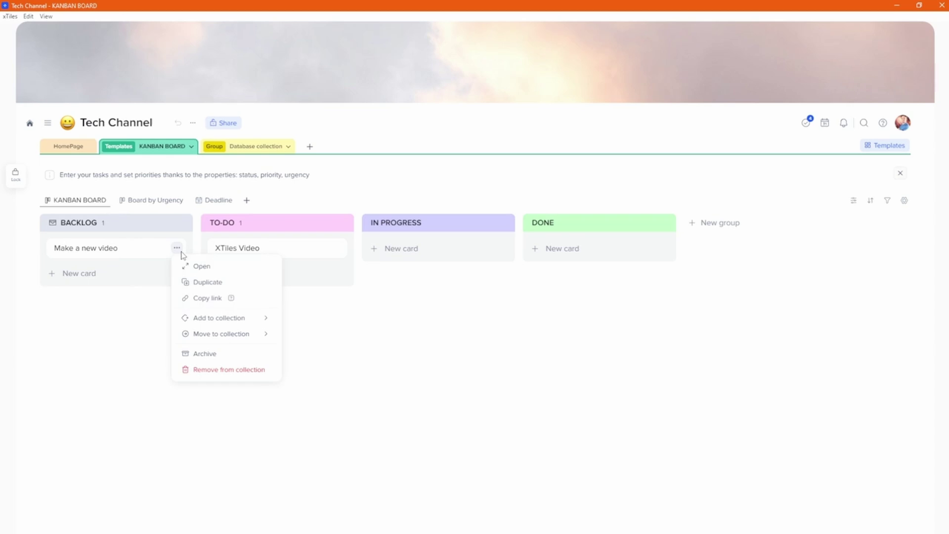
mouse_move(221, 318)
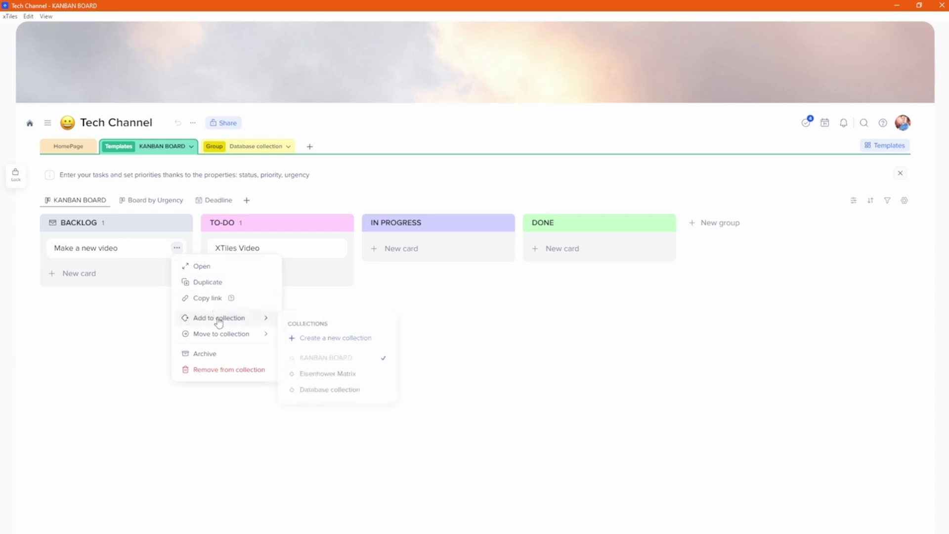
left_click(317, 389)
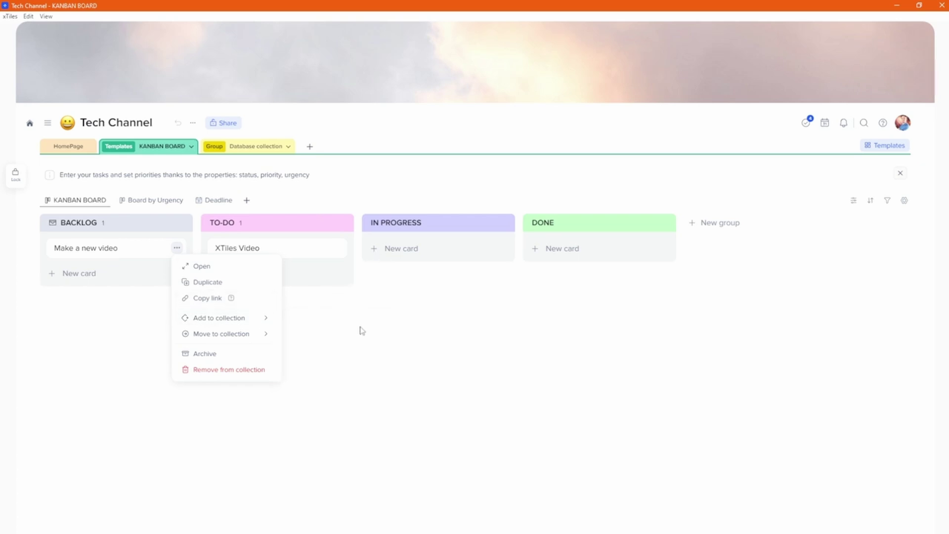
mouse_move(236, 322)
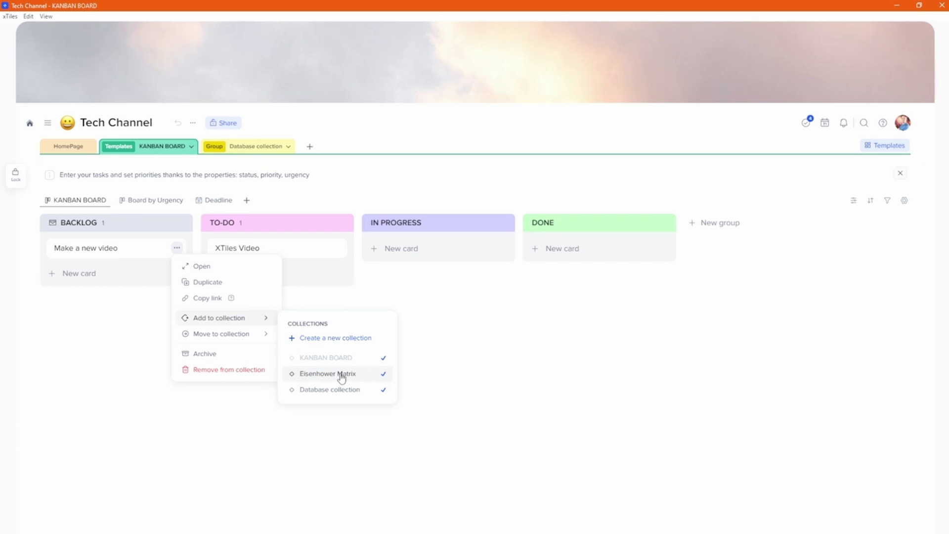
Step: Open the Make a new video card in the Database collection page and view its backlinks
left_click(252, 147)
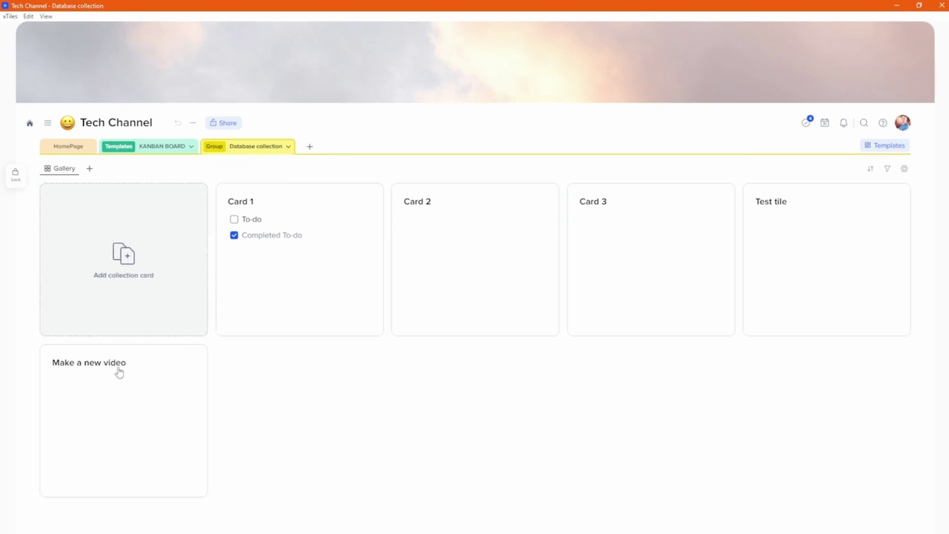
left_click(114, 387)
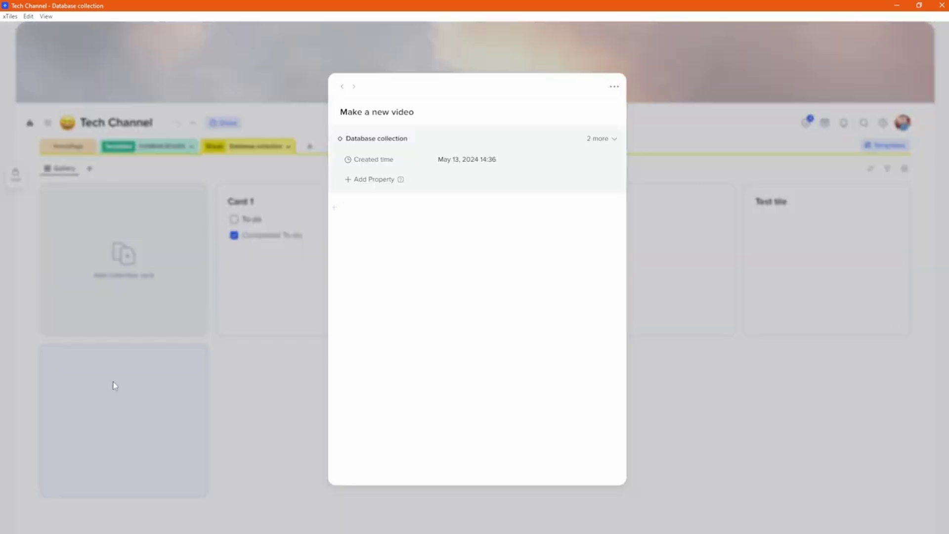
left_click(114, 386)
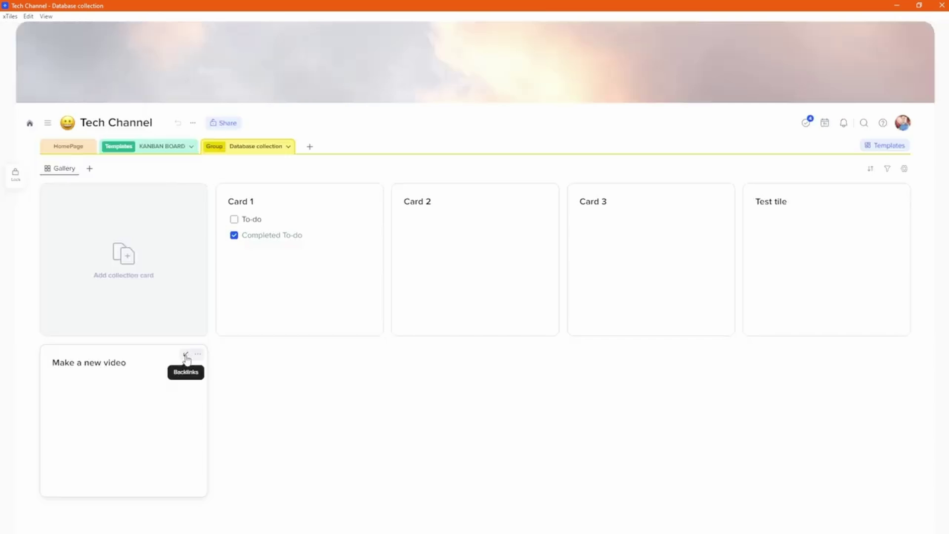
left_click(186, 356)
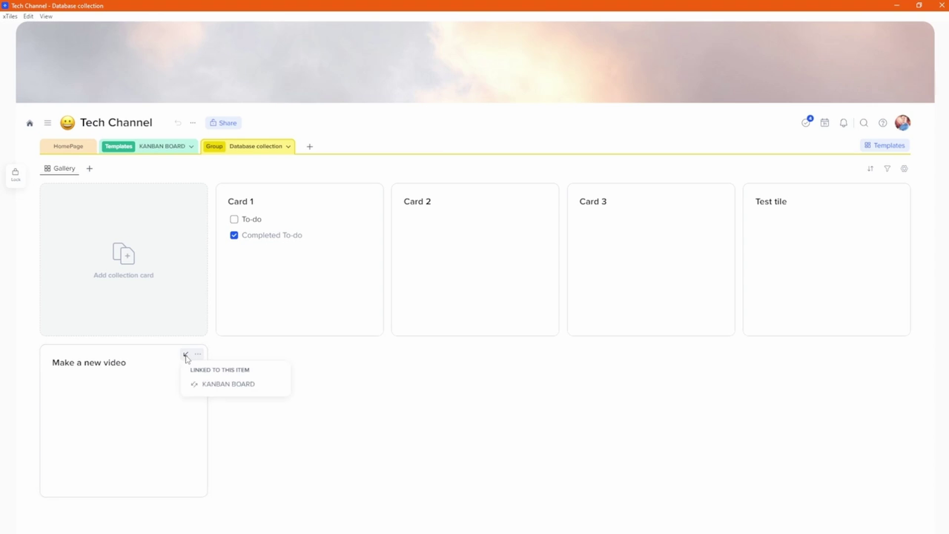
left_click(222, 384)
Step: Add a Text property with the value "New text" to the Make a new video card in the Database collection
left_click(372, 180)
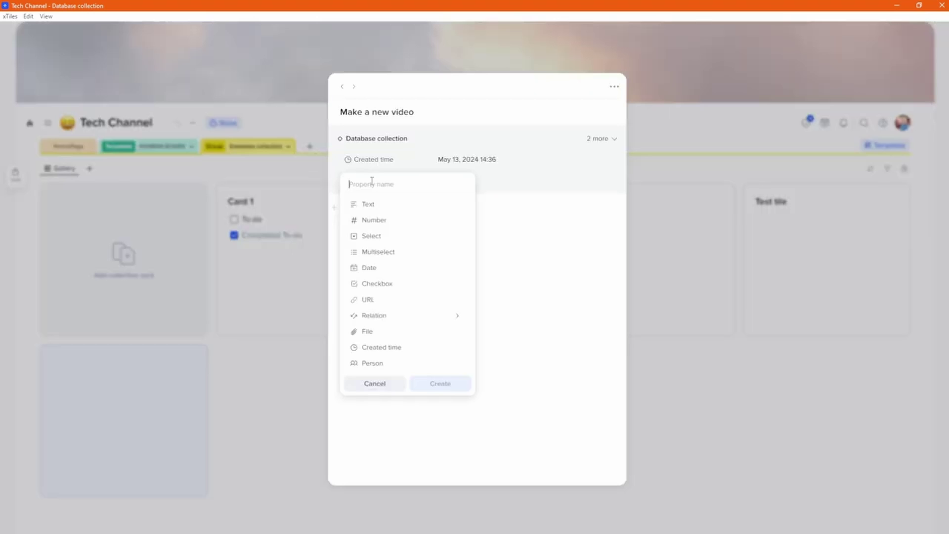
left_click(371, 207)
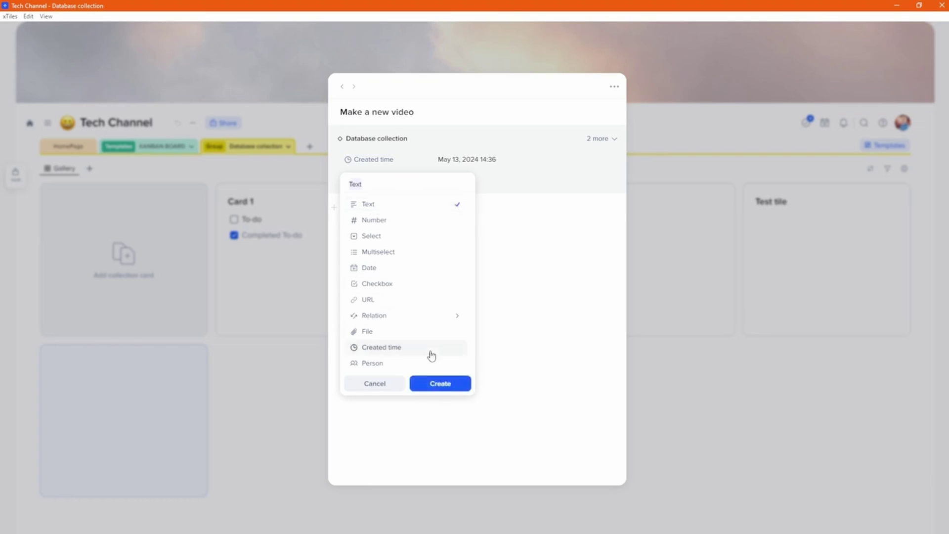
left_click(439, 384)
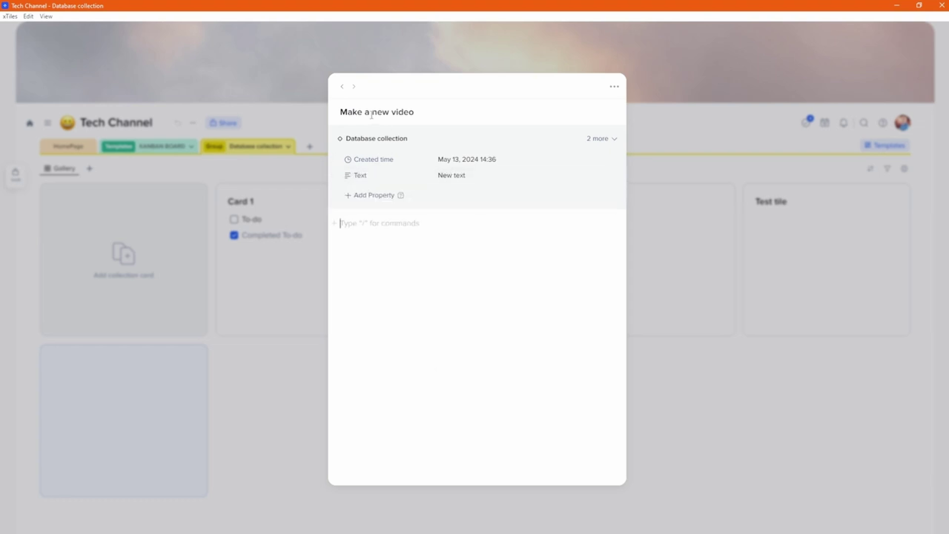
left_click(279, 368)
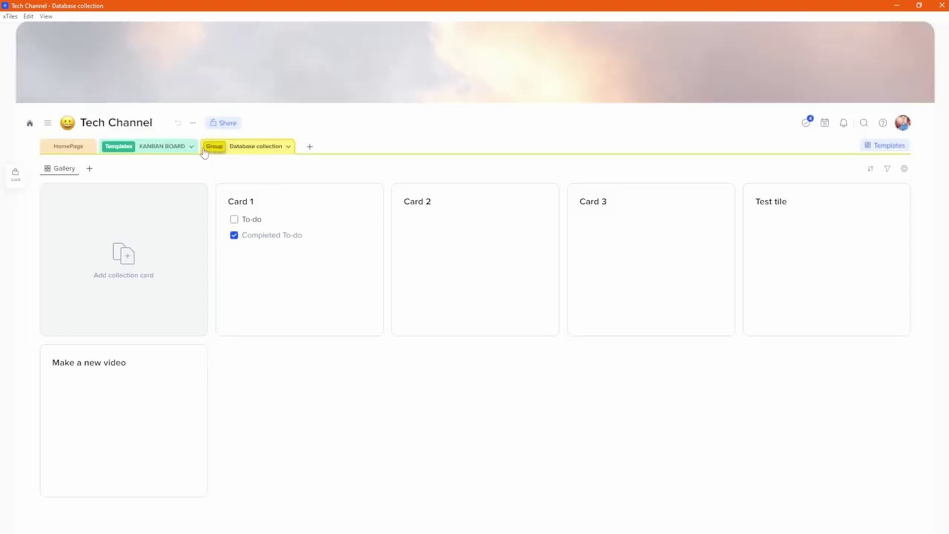
Step: Write "Writing important information" in the Make a new video card and add a Table view to the Database collection
left_click(157, 147)
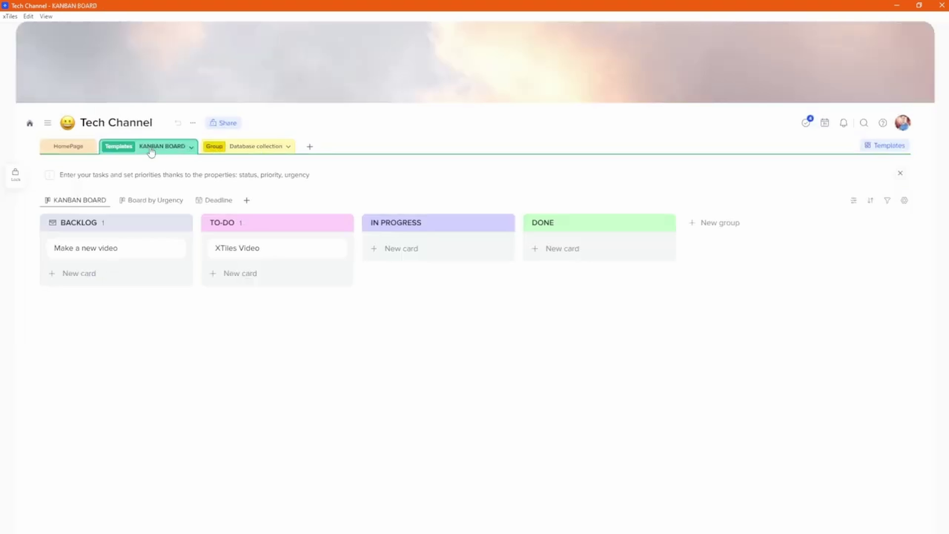
left_click(82, 249)
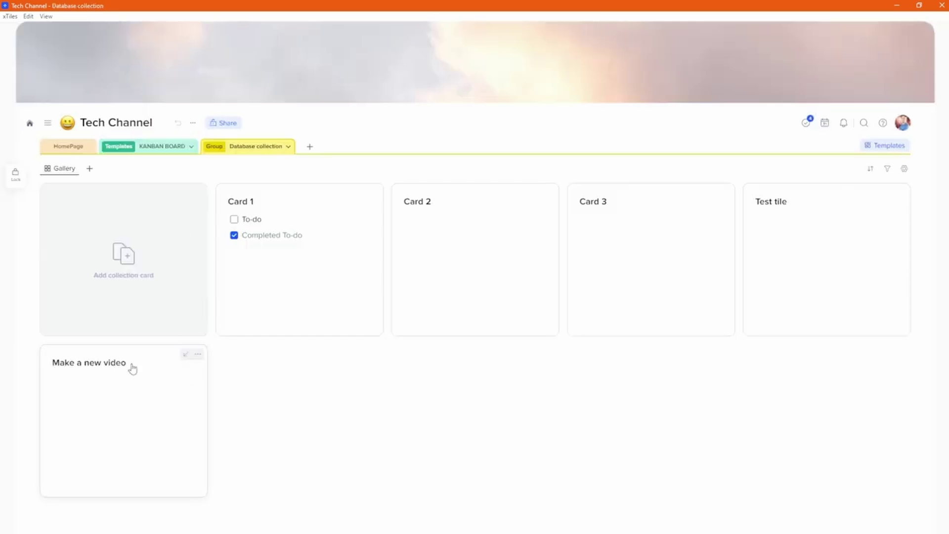
left_click(128, 367)
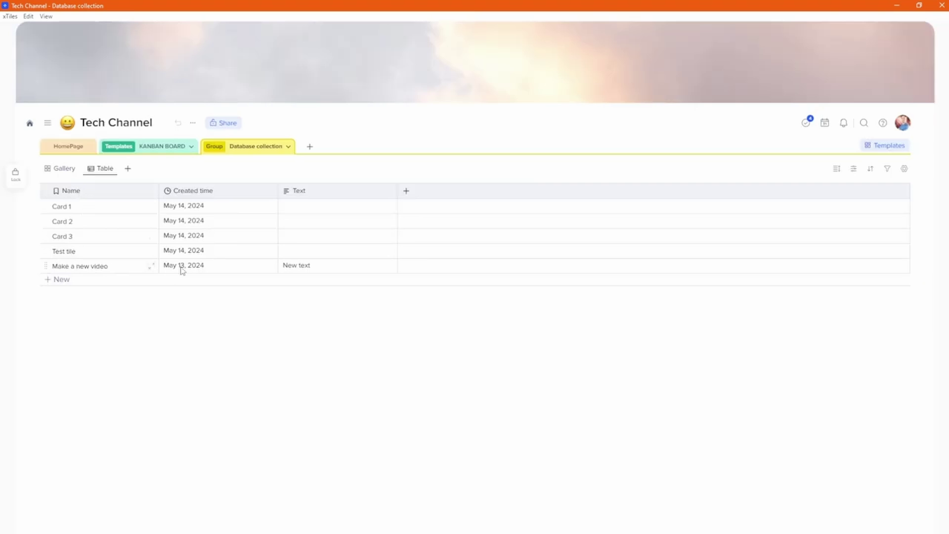
Step: Add a Table view to the KANBAN BOARD page, set Make a new video's status to IN PROGRESS there, and return to the board view
left_click(147, 154)
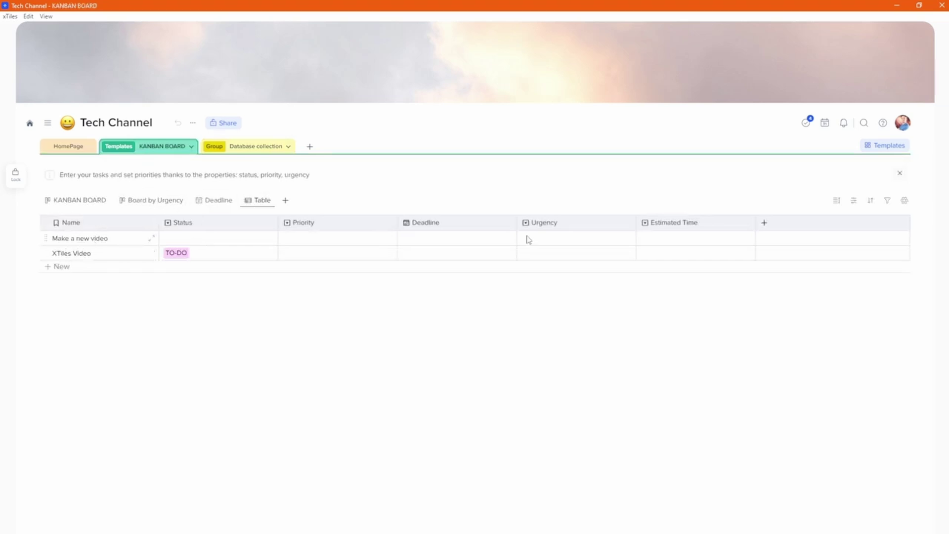
left_click(232, 238)
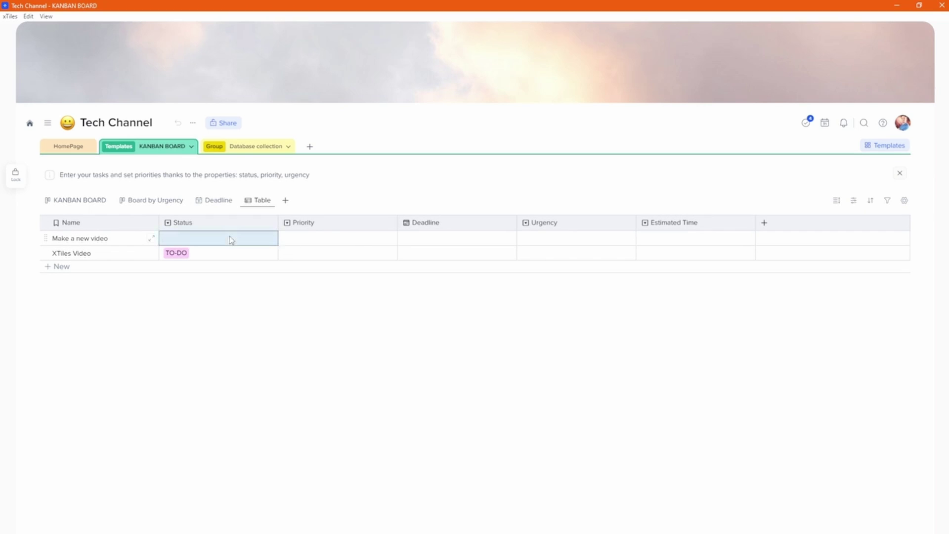
left_click(203, 240)
left_click(198, 263)
left_click(72, 202)
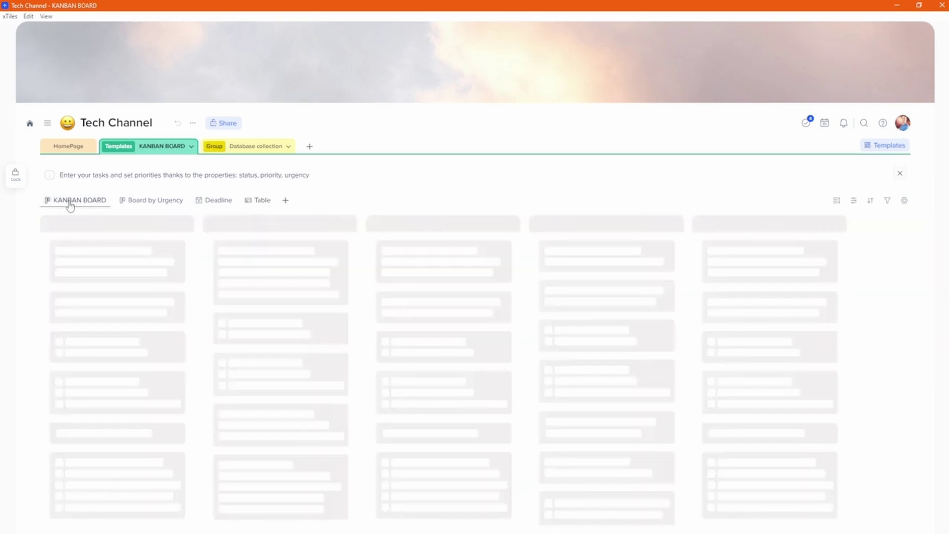
Step: Compare the Make a new video card's properties and content in the Database collection and in the KANBAN BOARD
left_click(241, 151)
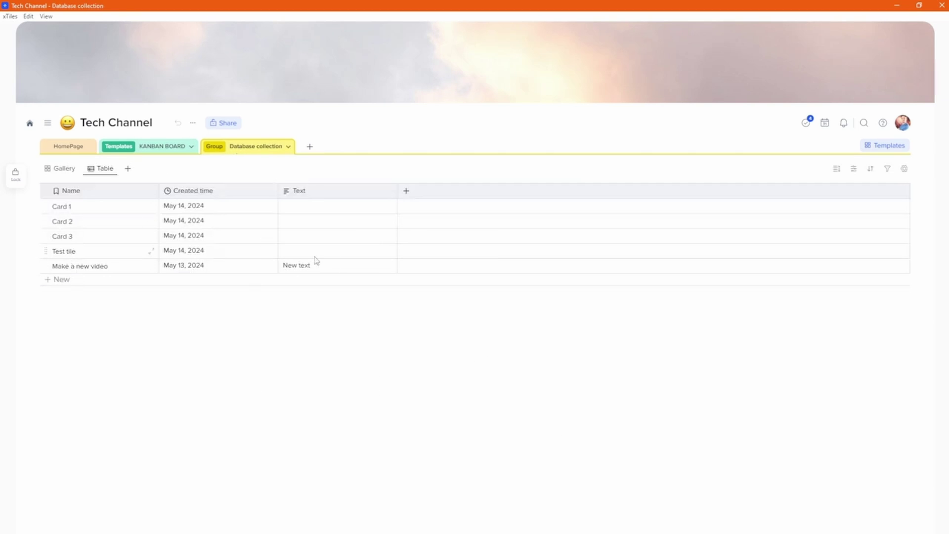
left_click(151, 267)
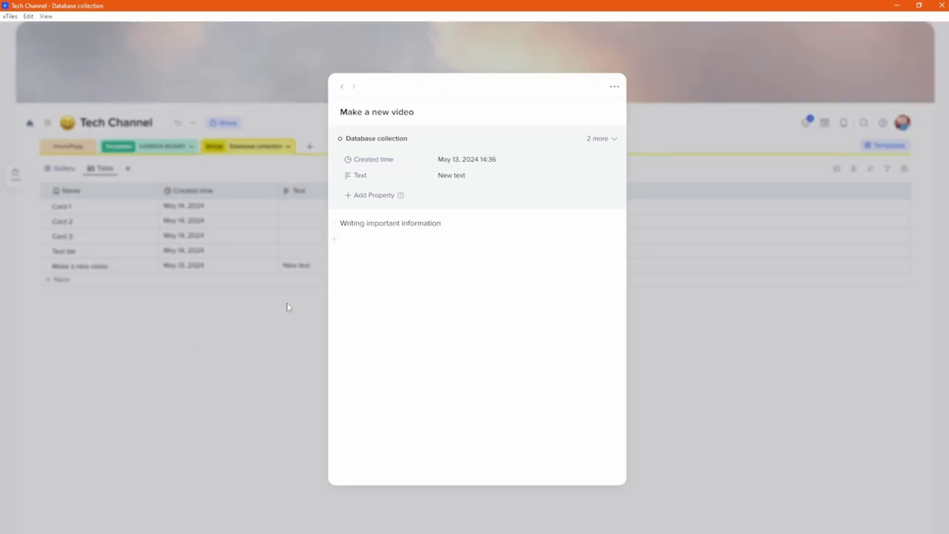
left_click(261, 377)
left_click(165, 150)
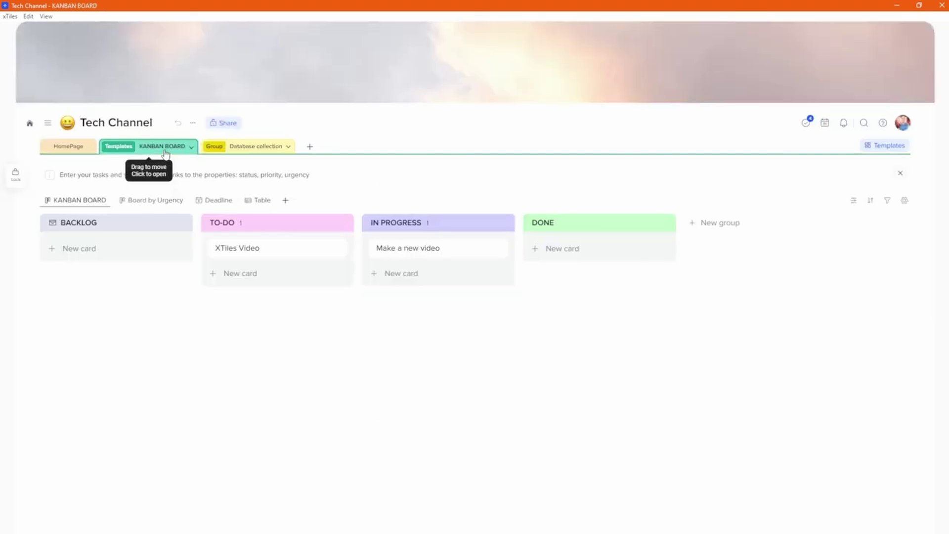
left_click(424, 247)
left_click(285, 344)
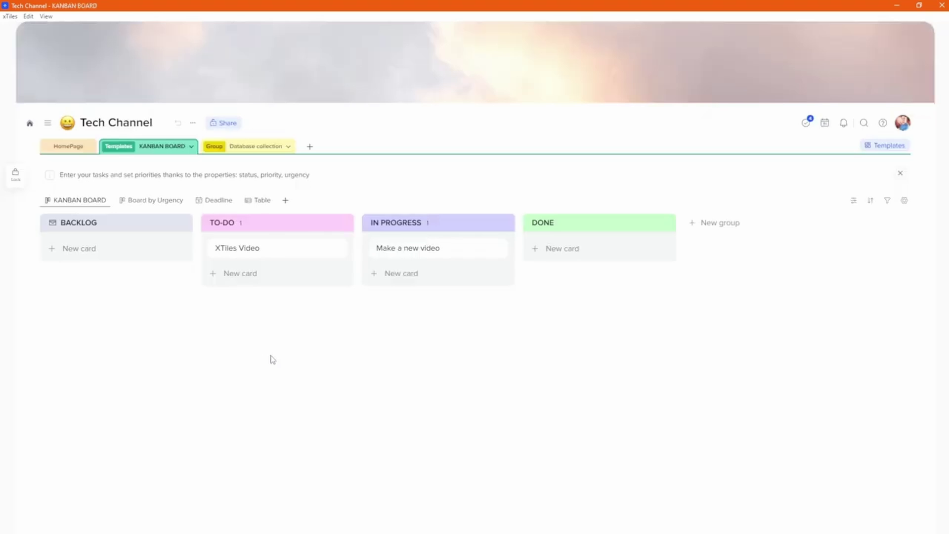
Step: Add the task "Task in the new video" to the Make a new video card and set its due date to May 15
left_click(423, 252)
left_click(368, 286)
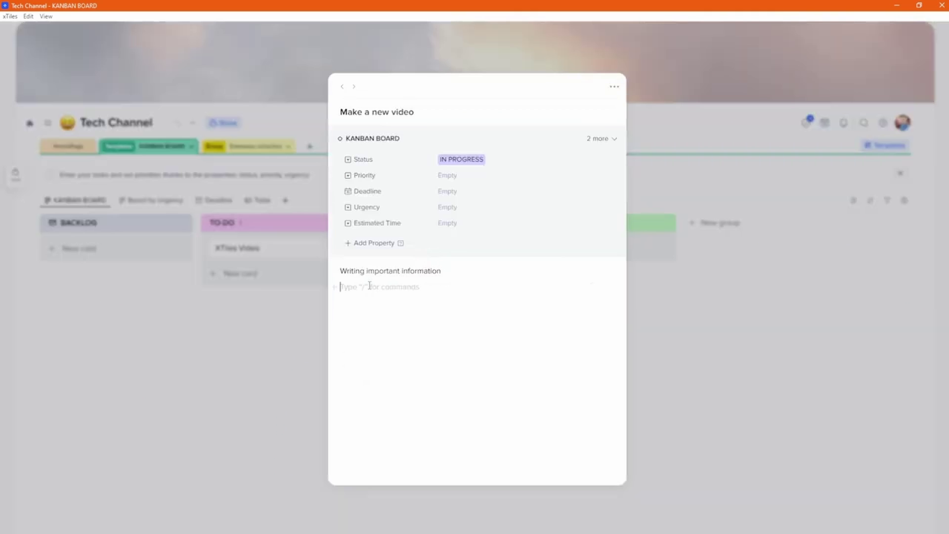
type("Task in the new video")
left_click(620, 287)
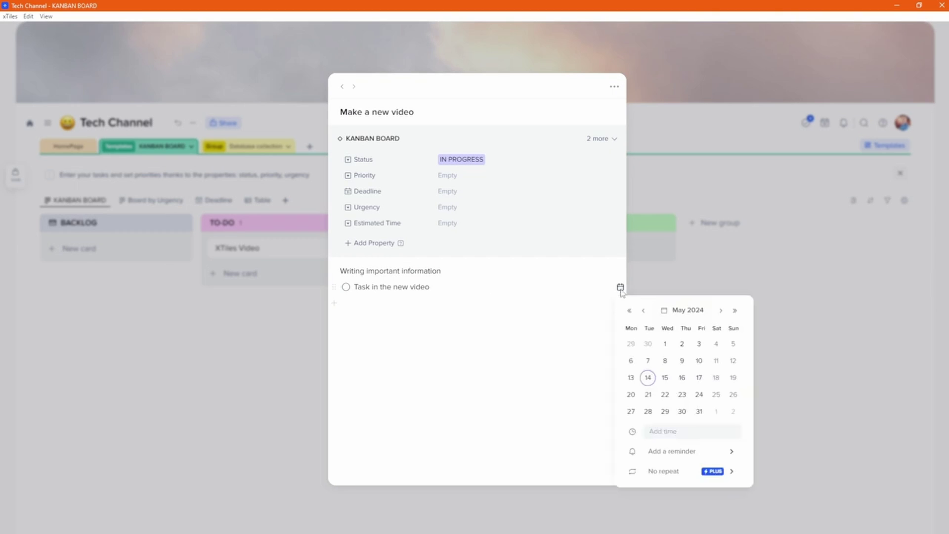
left_click(664, 378)
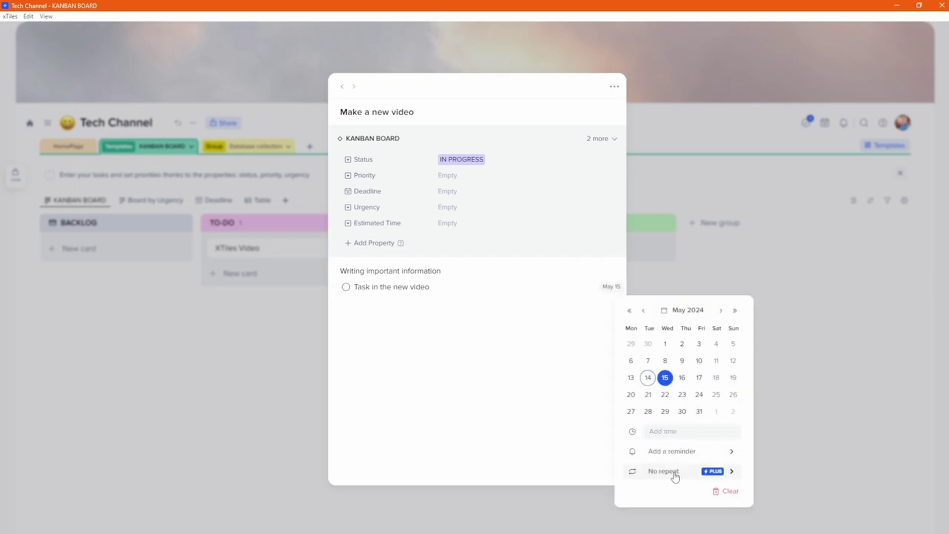
mouse_move(661, 479)
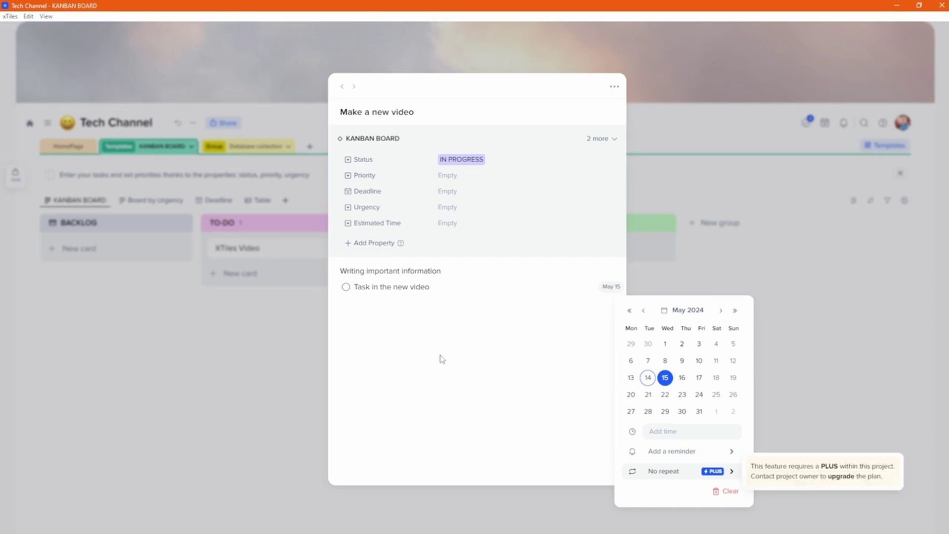
left_click(593, 297)
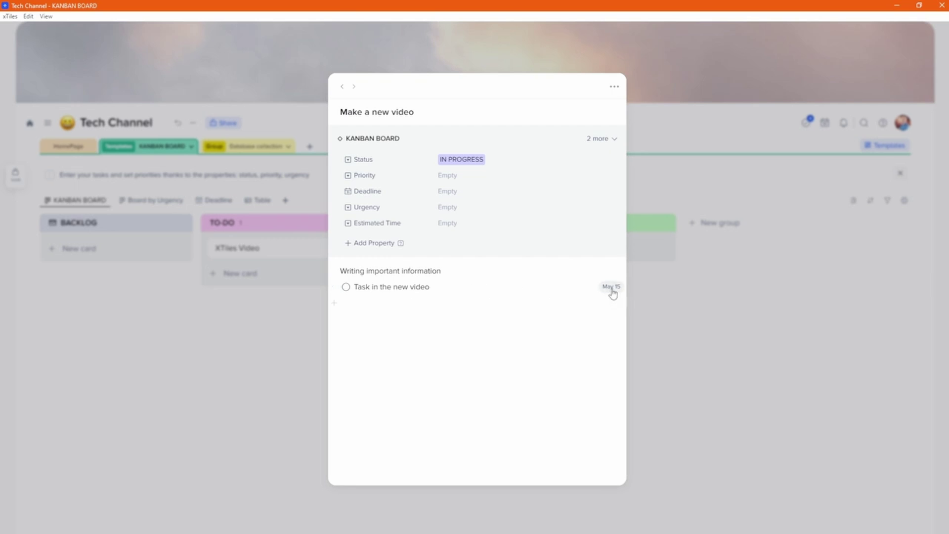
left_click(743, 326)
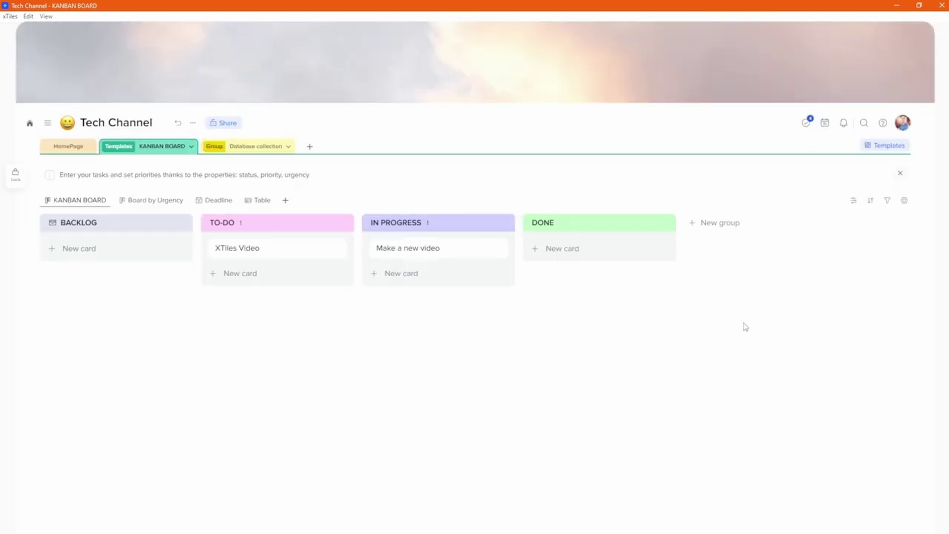
Step: Look up Task in the new video in My tasks, view its details and page, and follow its link to the source card
left_click(808, 126)
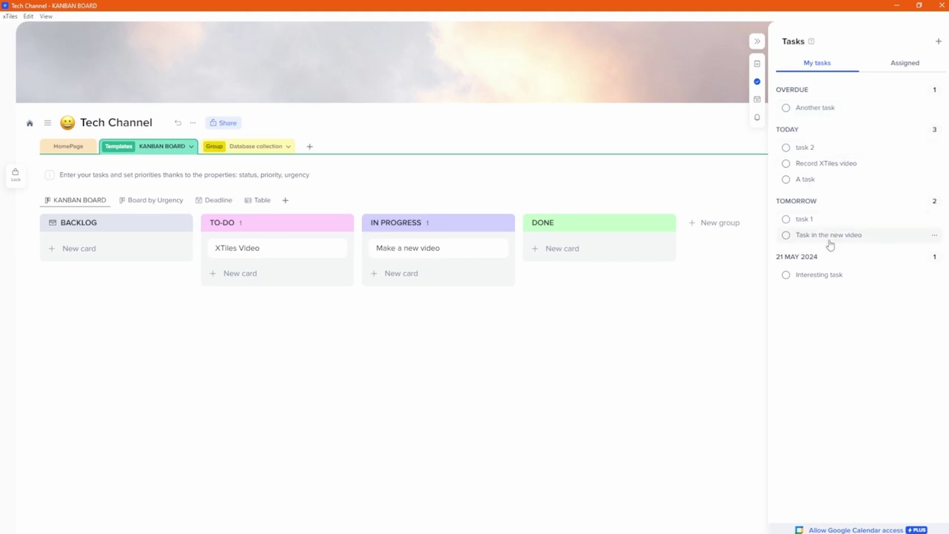
left_click(846, 234)
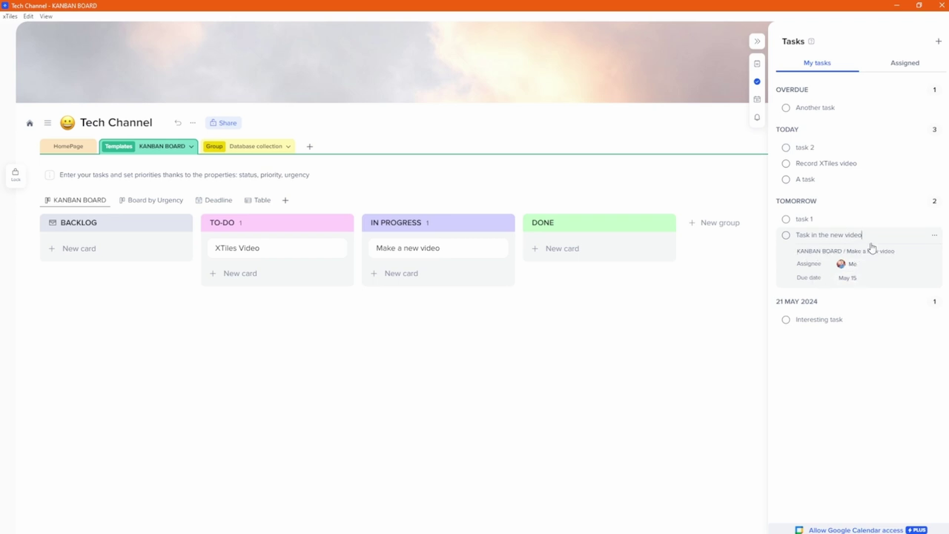
left_click(934, 235)
left_click(879, 254)
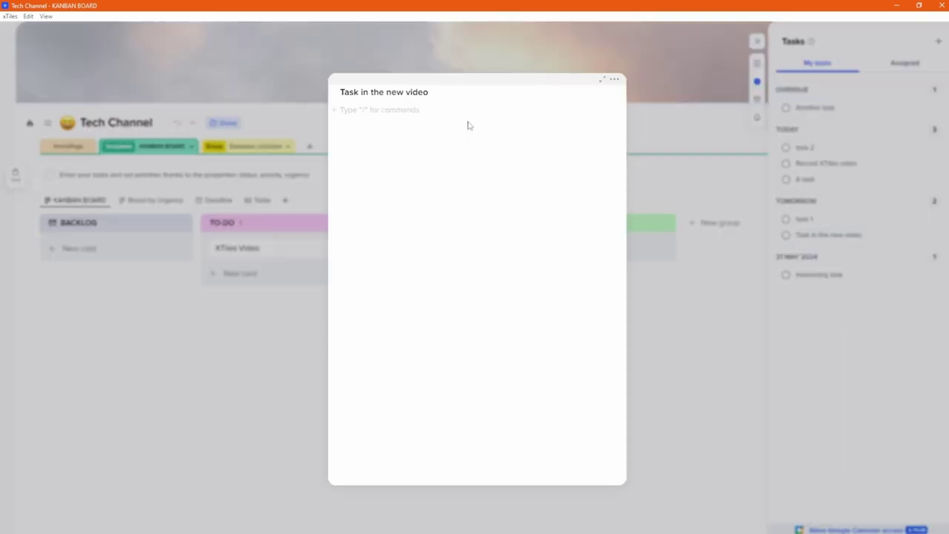
left_click(677, 125)
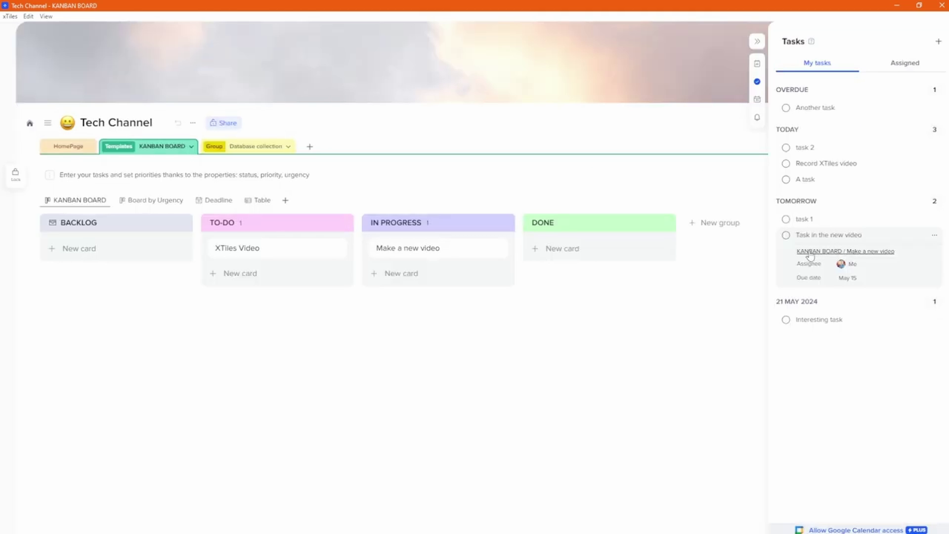
left_click(840, 251)
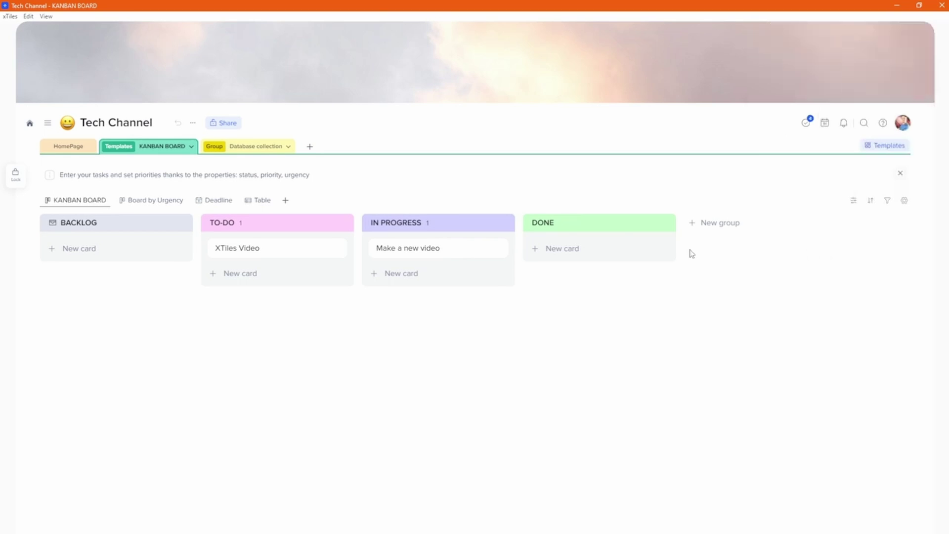
Step: Follow the overdue Another task from My tasks to its Action plan tile in MEETING NOTES and mark it complete
left_click(805, 124)
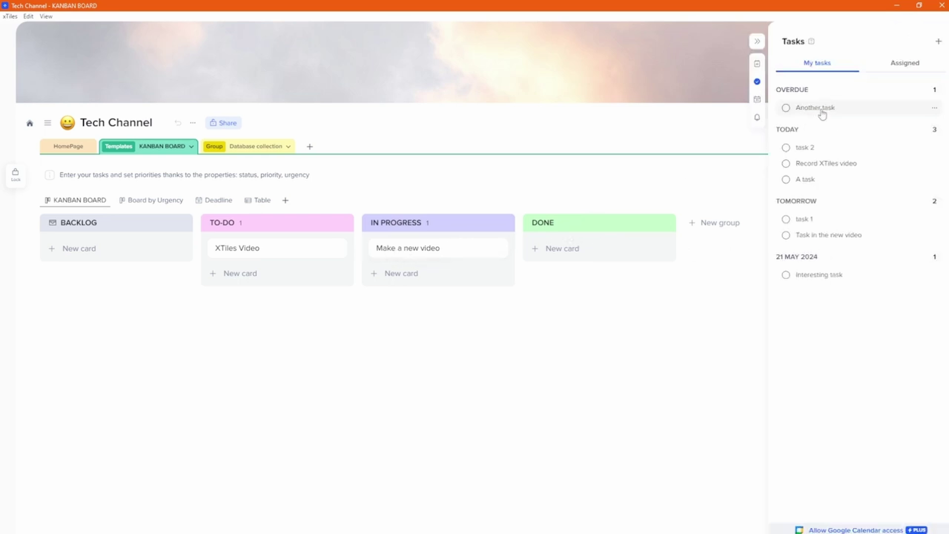
left_click(822, 109)
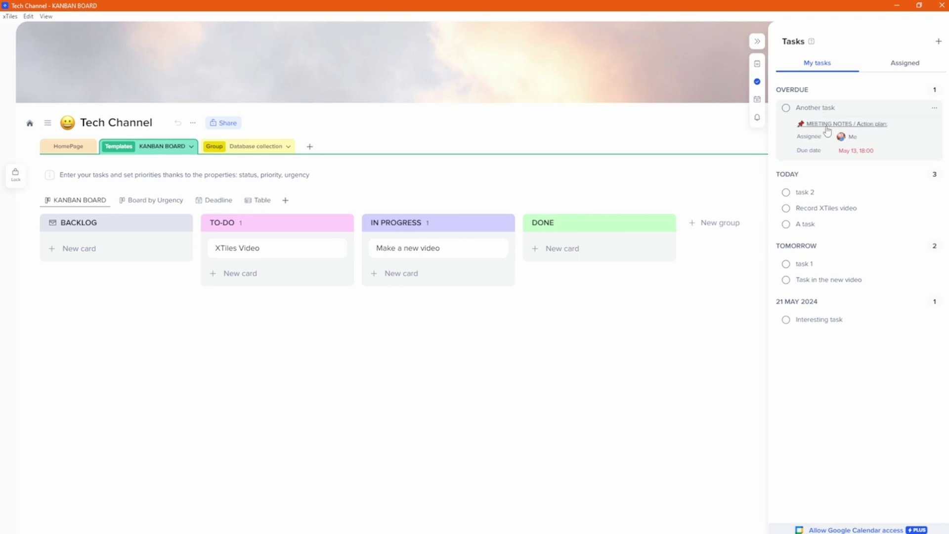
left_click(827, 125)
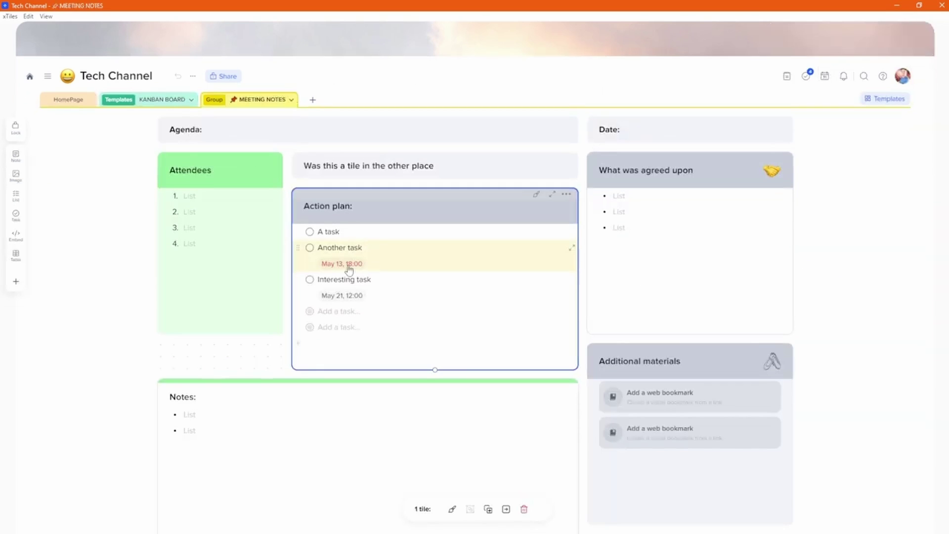
key("ctrl+Return")
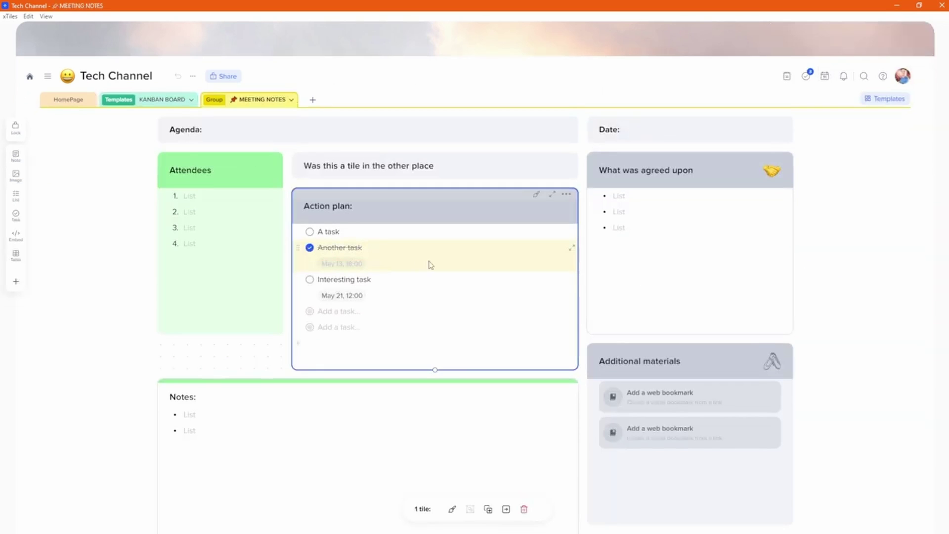
left_click(805, 77)
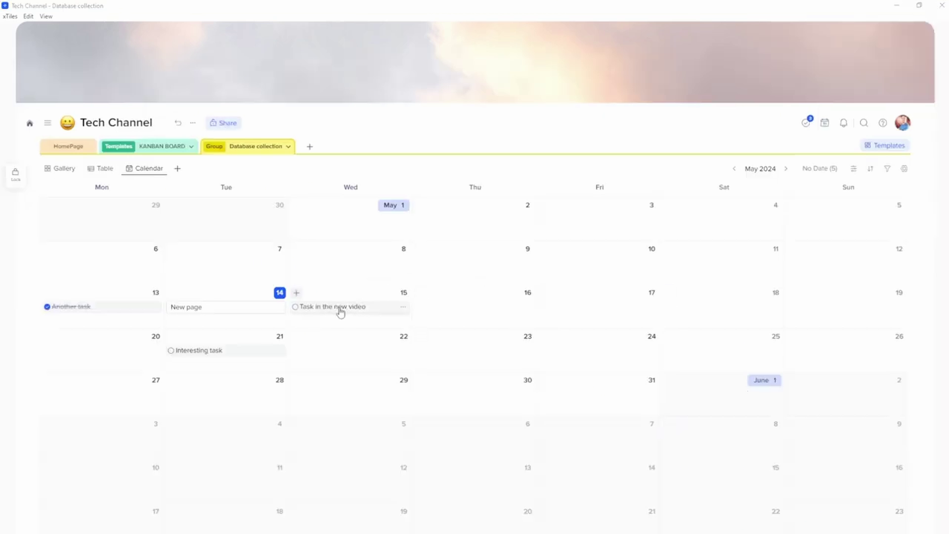
Step: Examine Task in the new video in the Database collection's calendar and compare the collection's Table and Calendar views
left_click(321, 309)
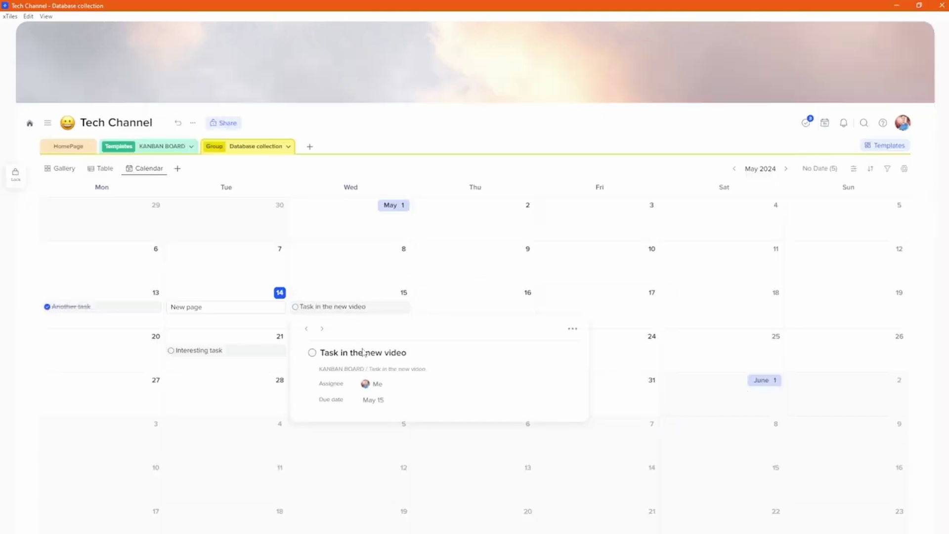
left_click(444, 306)
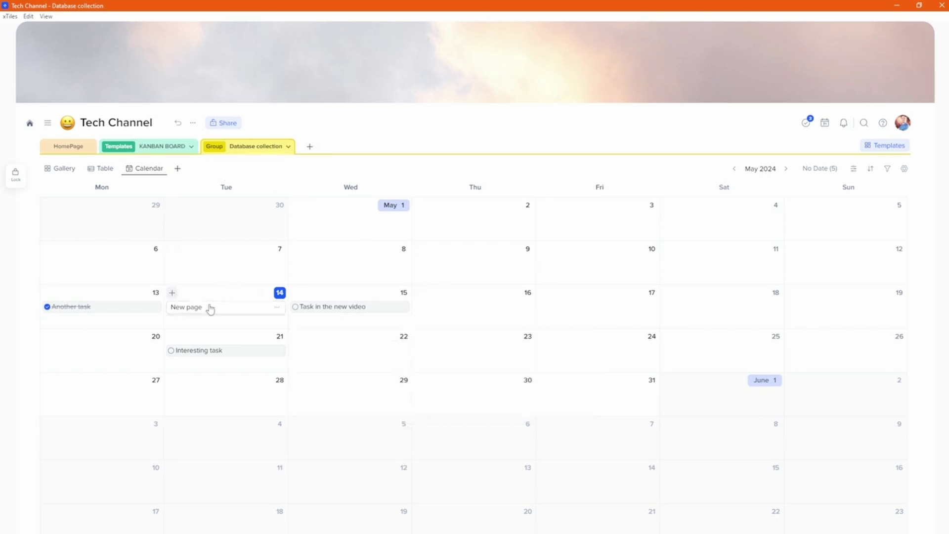
left_click(93, 171)
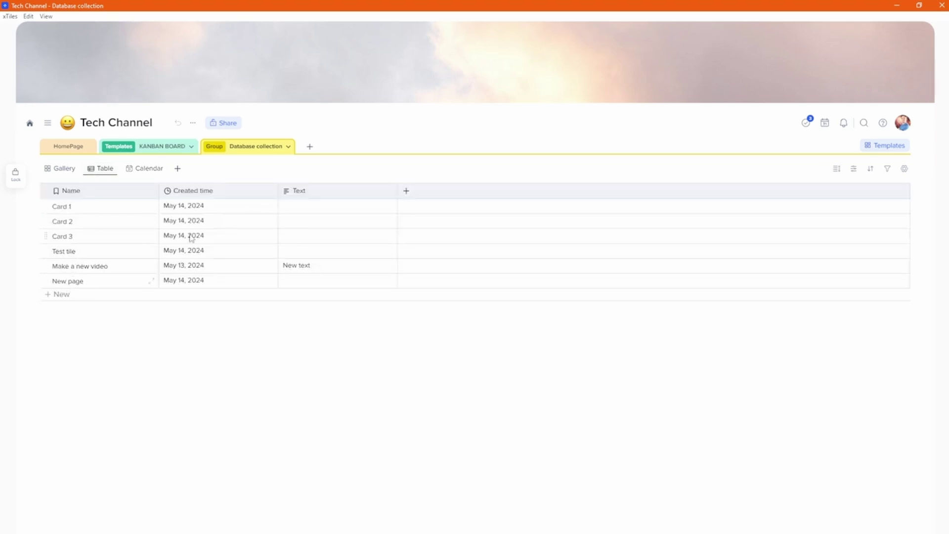
left_click(149, 170)
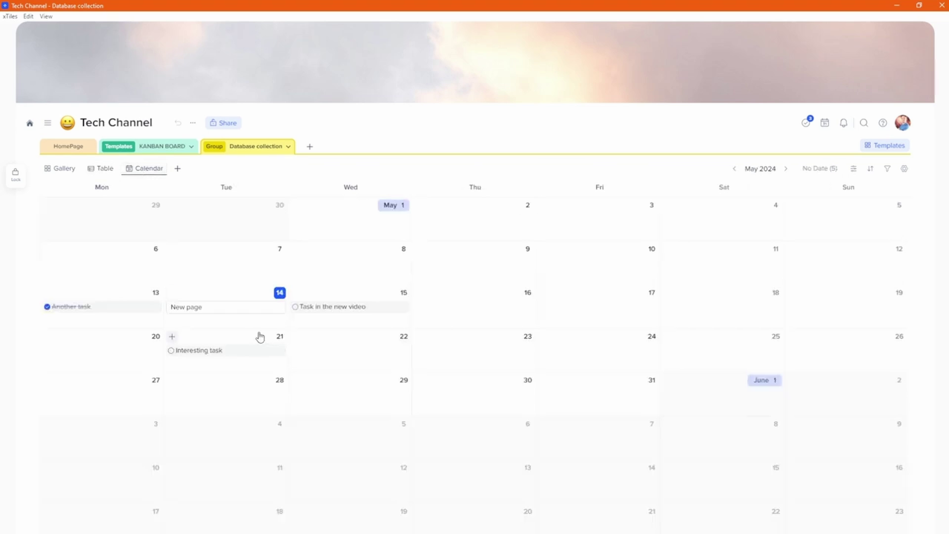
Step: Set the date of the New page card in the Database collection's calendar to May 16, 2024
left_click(223, 311)
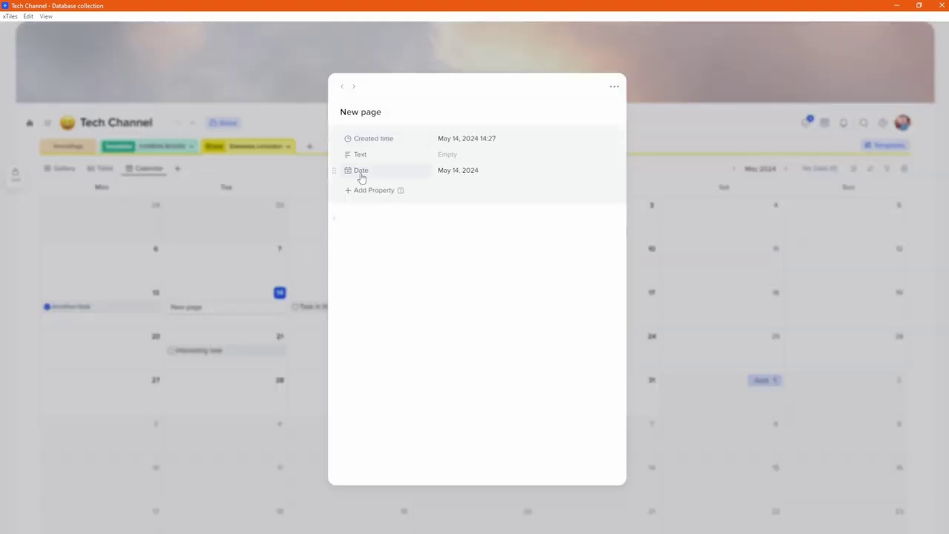
left_click(454, 173)
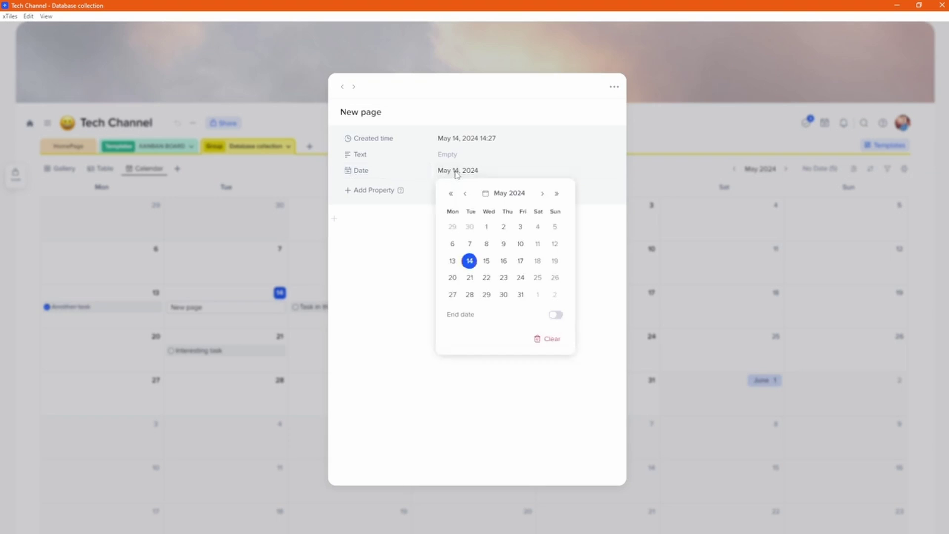
left_click(500, 261)
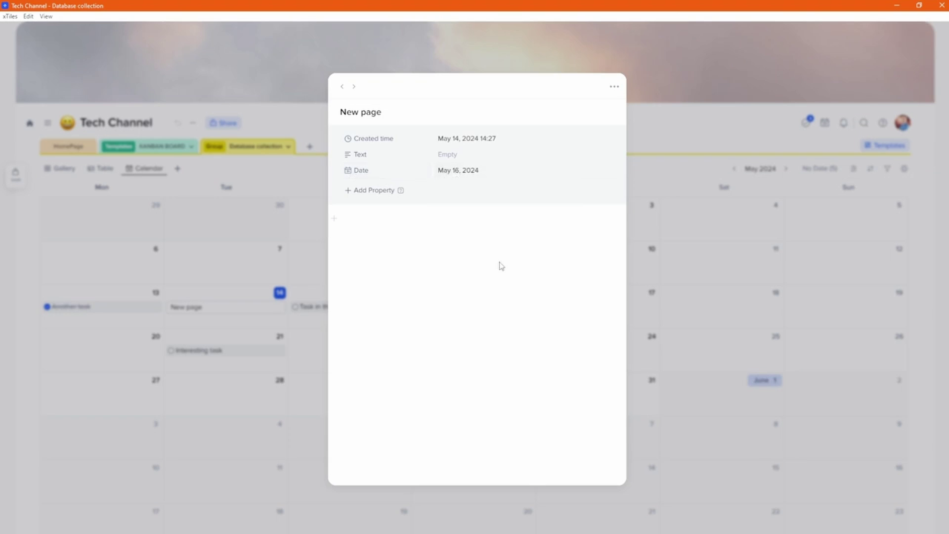
left_click(235, 257)
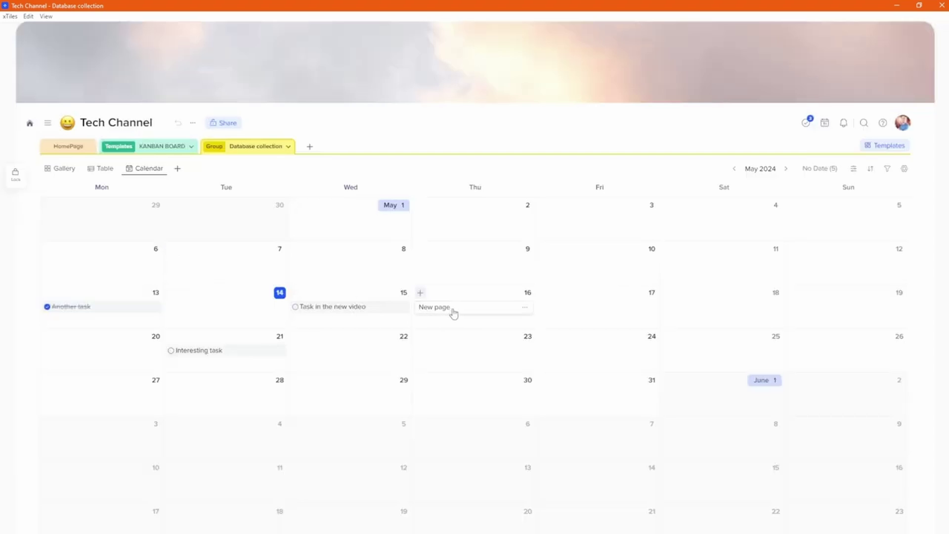
Step: In New page, rename Date to Publish Date, set it to May 24, and add tasks Script (May 15), Record (May 17), Edit (May 21), Schedule (May 23)
mouse_move(340, 312)
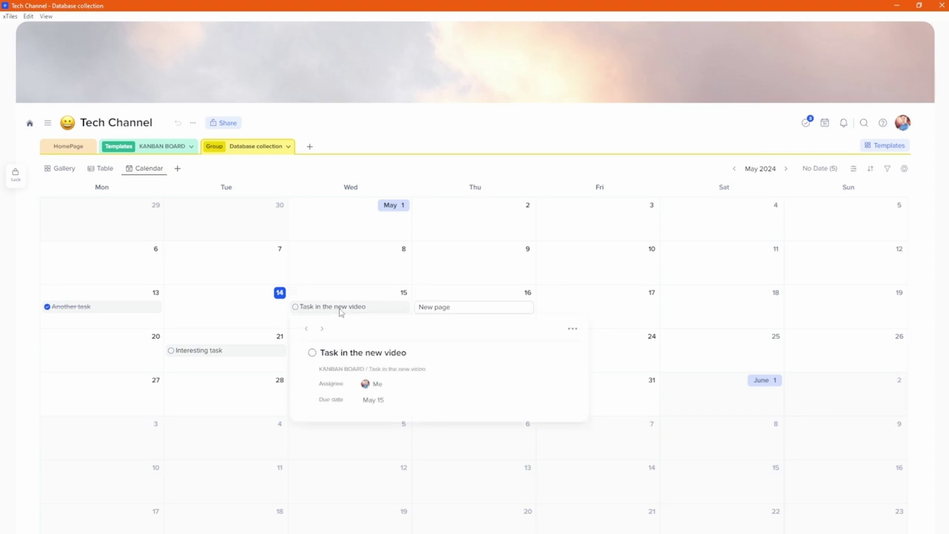
left_click(443, 310)
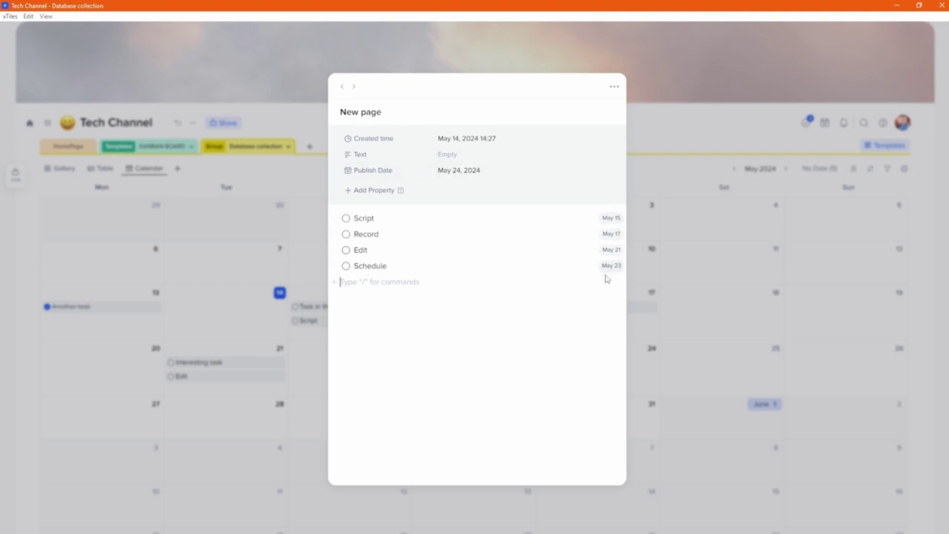
left_click(689, 310)
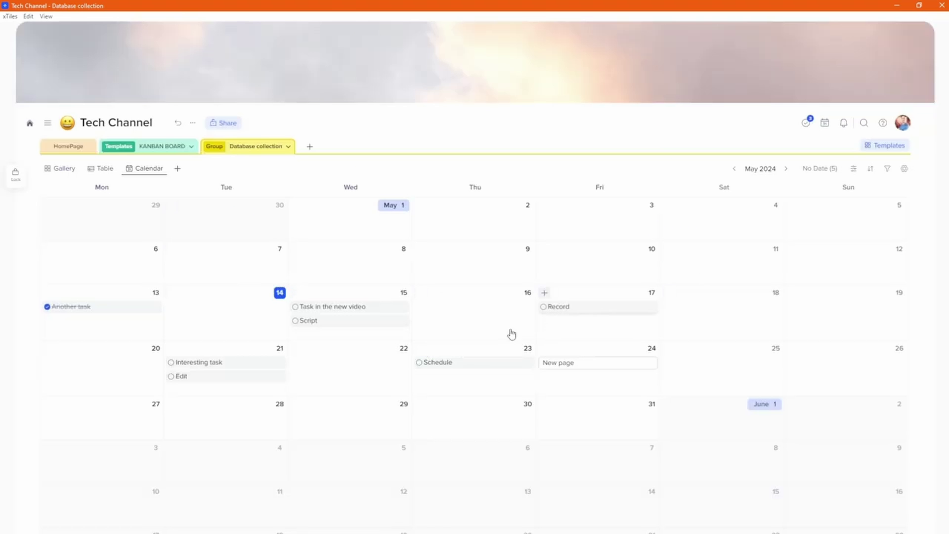
Step: Rename the New page card on May 24 in the calendar as "New page (Video)"
left_click(582, 371)
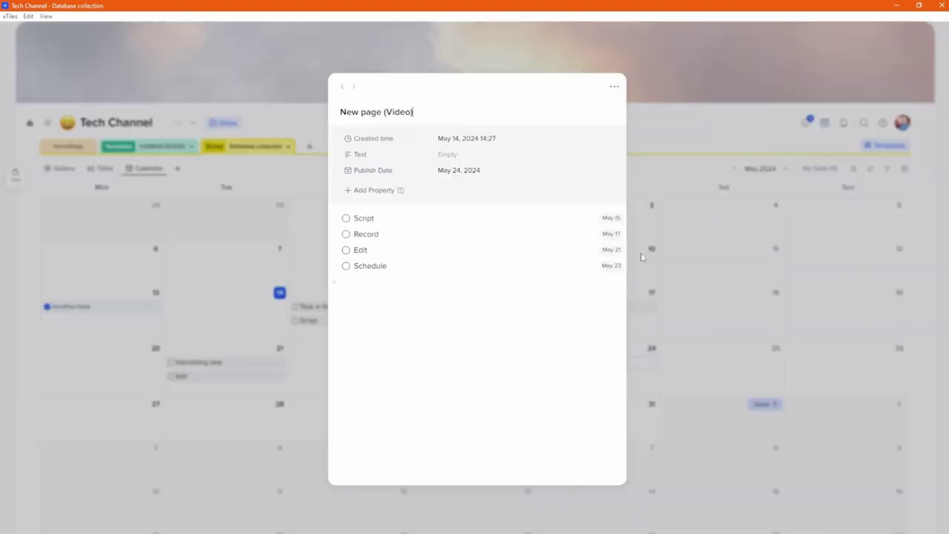
left_click(786, 267)
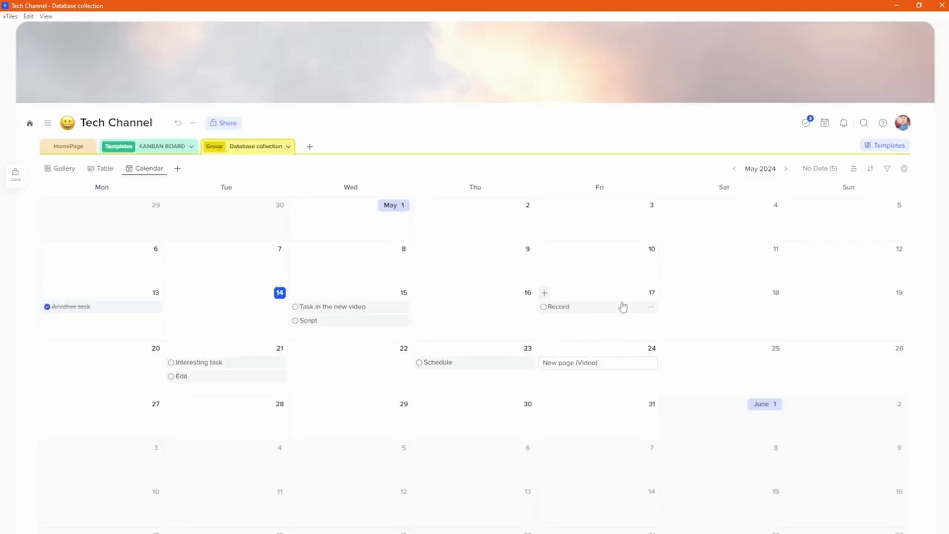